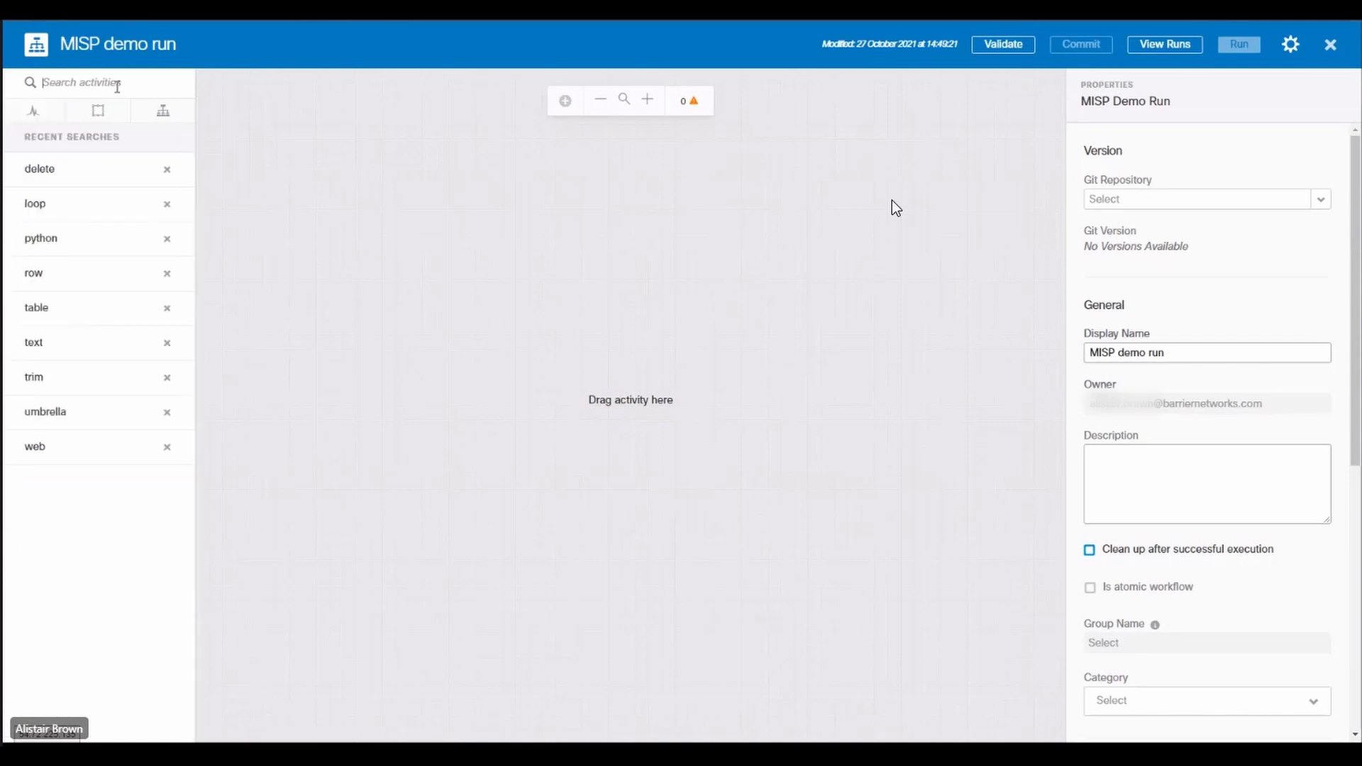
# Step: Add an Execute Python Script activity to the empty MISP demo run workflow
pyautogui.write('pyth')
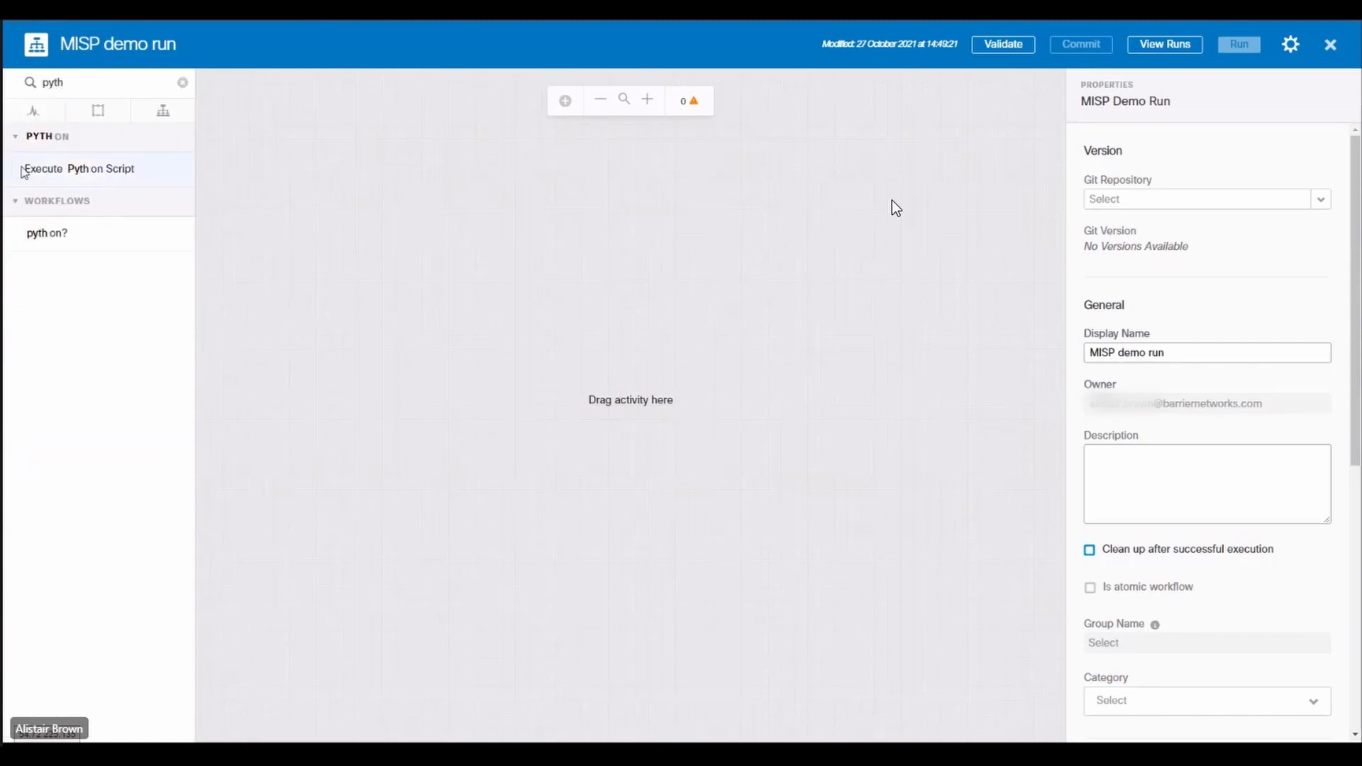
pyautogui.moveTo(24, 170); pyautogui.dragTo(592, 418)
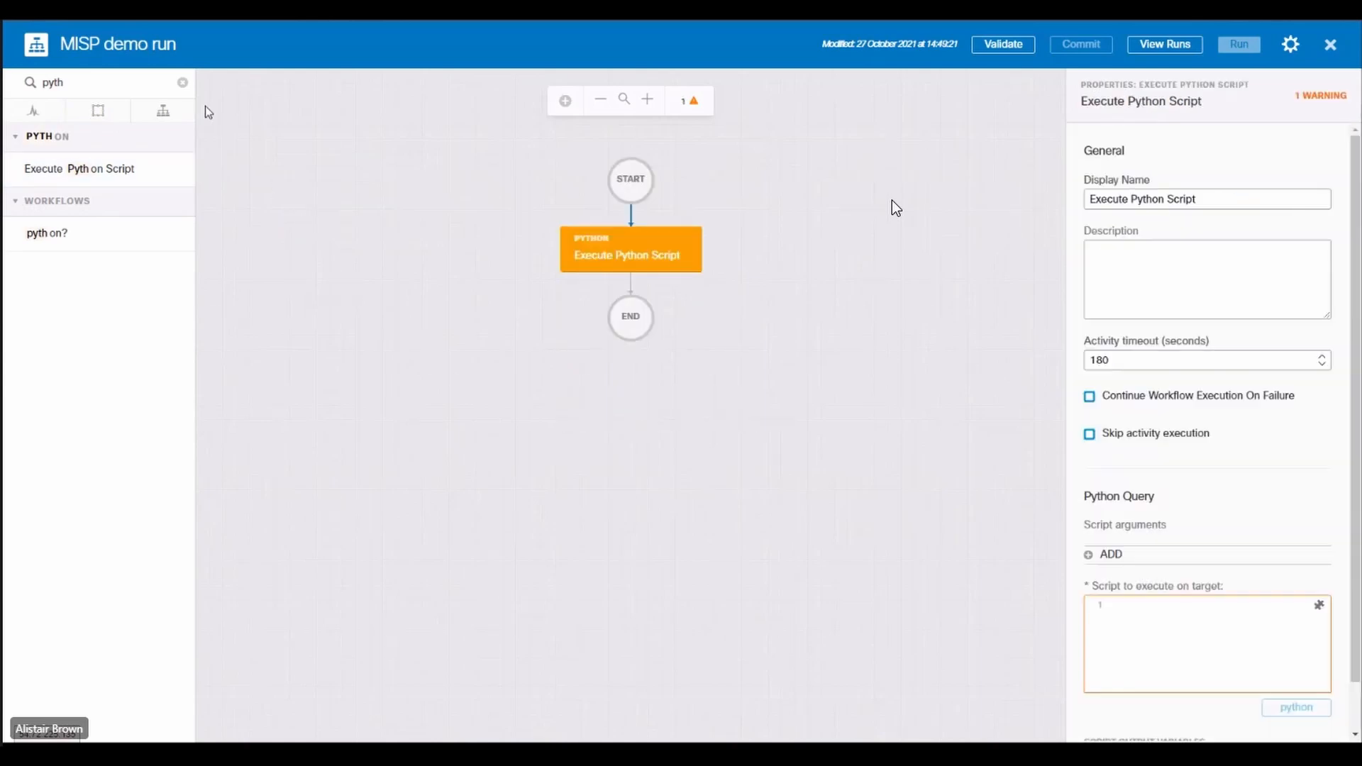
pyautogui.click(182, 82)
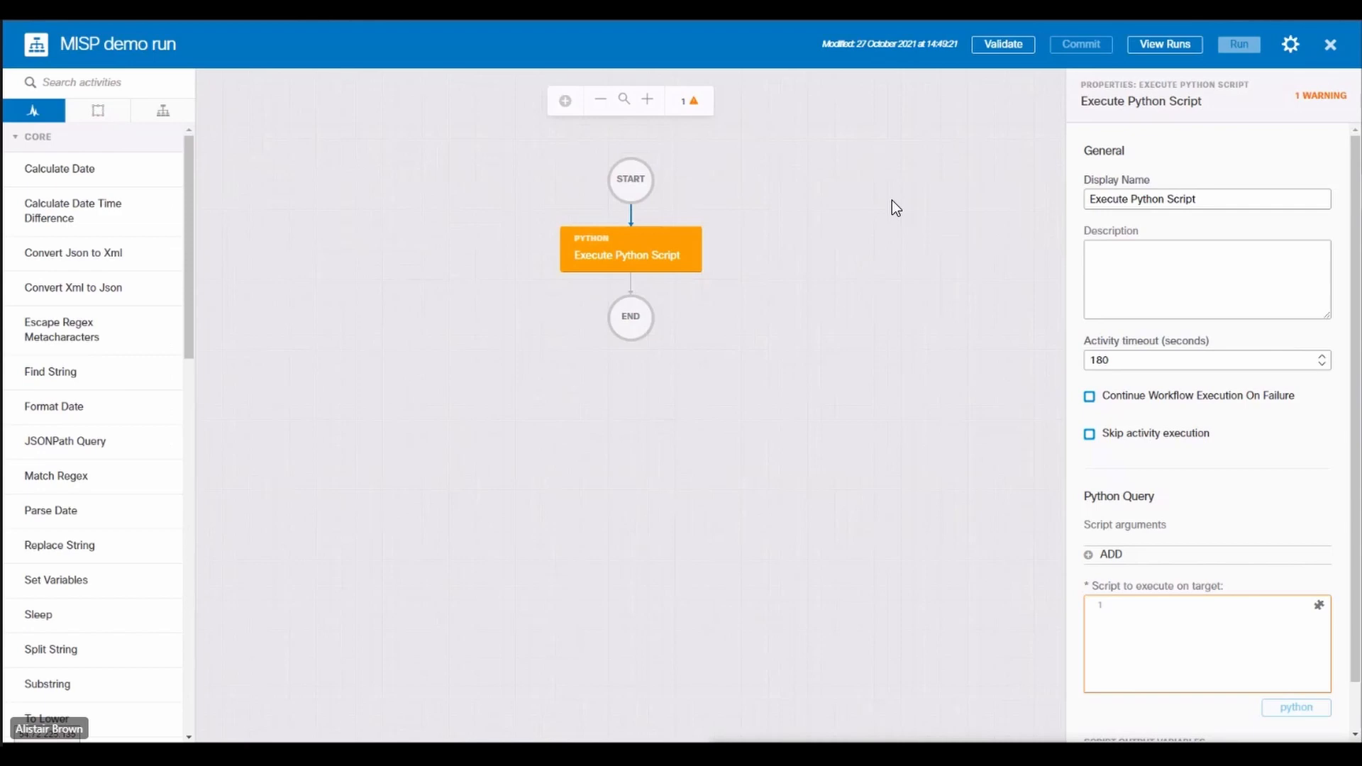
# Step: Paste the copied MISP attribute query code as the Python activity's script to execute on target
pyautogui.click(1161, 629)
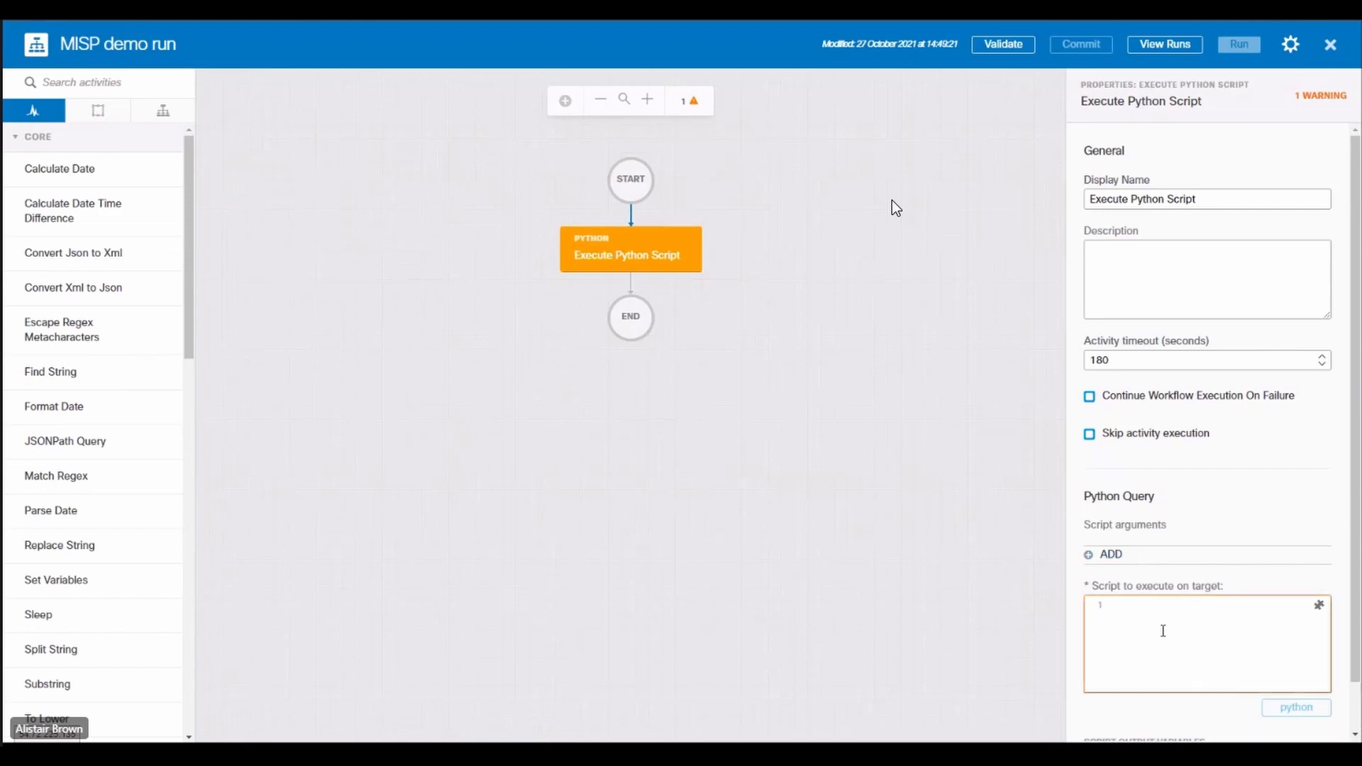
pyautogui.hotkey('ctrl', 'v')
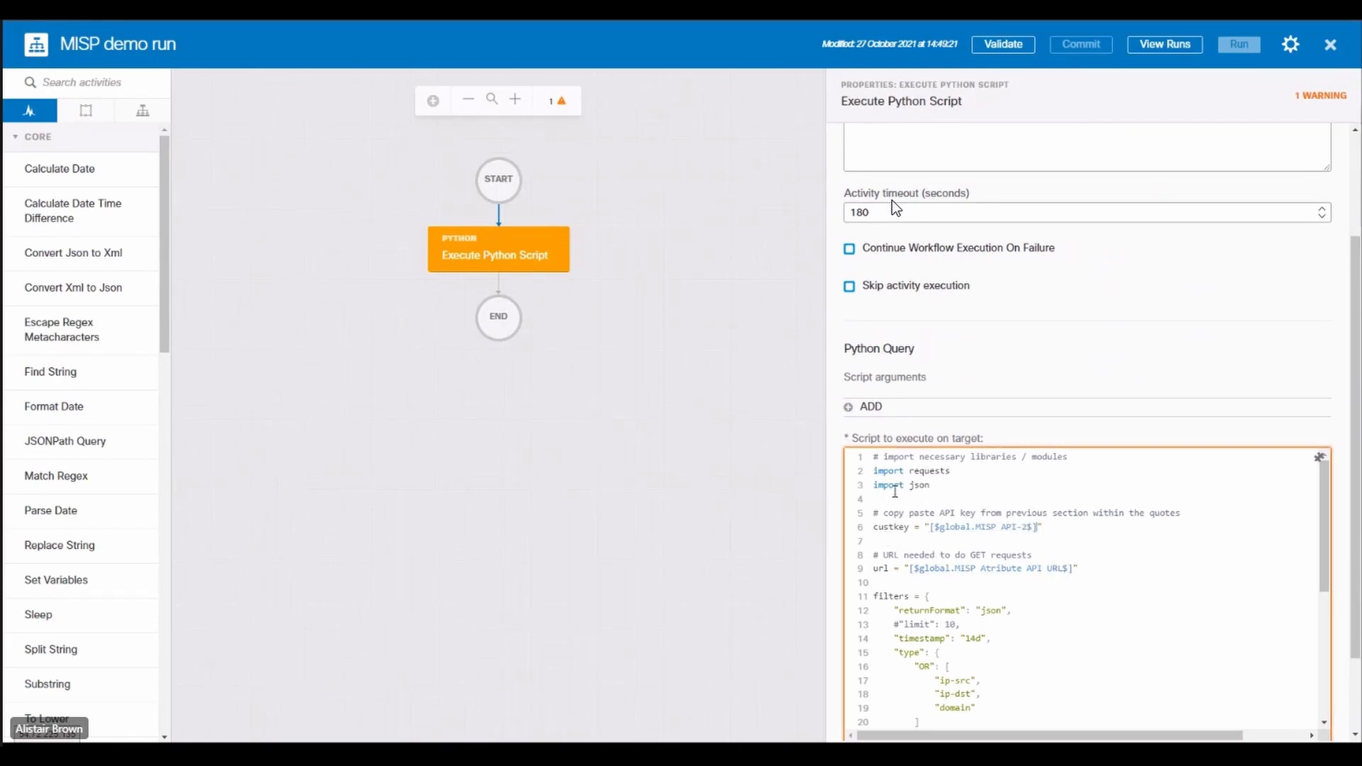
pyautogui.scroll(-5, 895, 483)
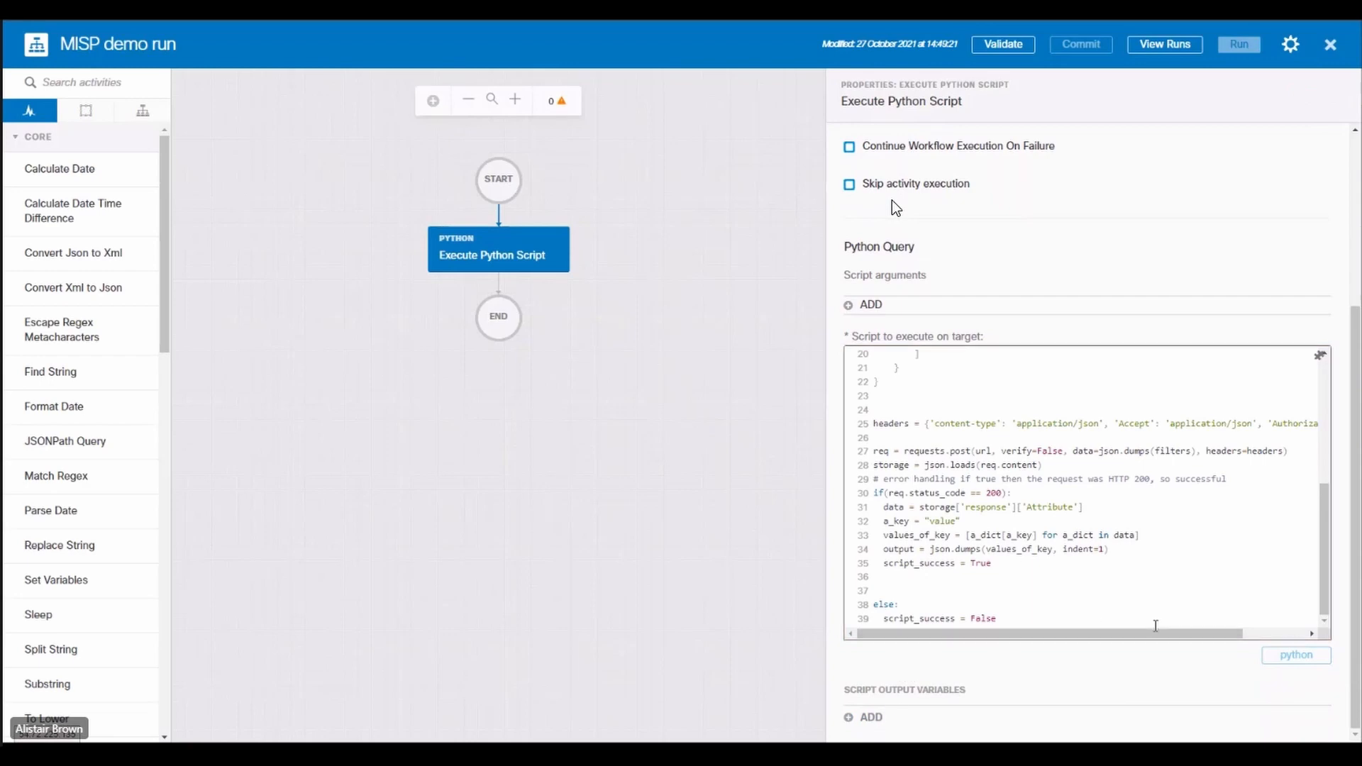
# Step: Add a String script output variable that maps the script variable output to the property name MISP_output
pyautogui.click(901, 718)
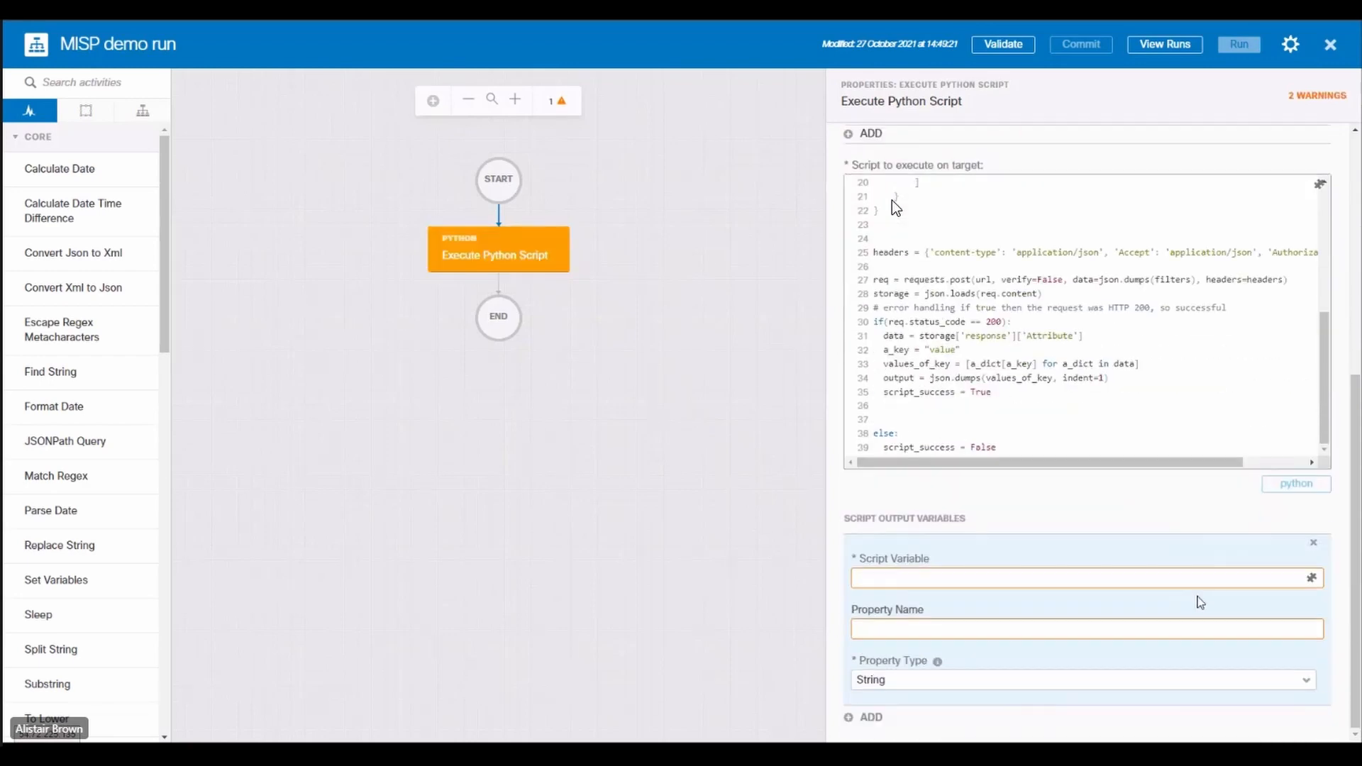
pyautogui.click(1029, 579)
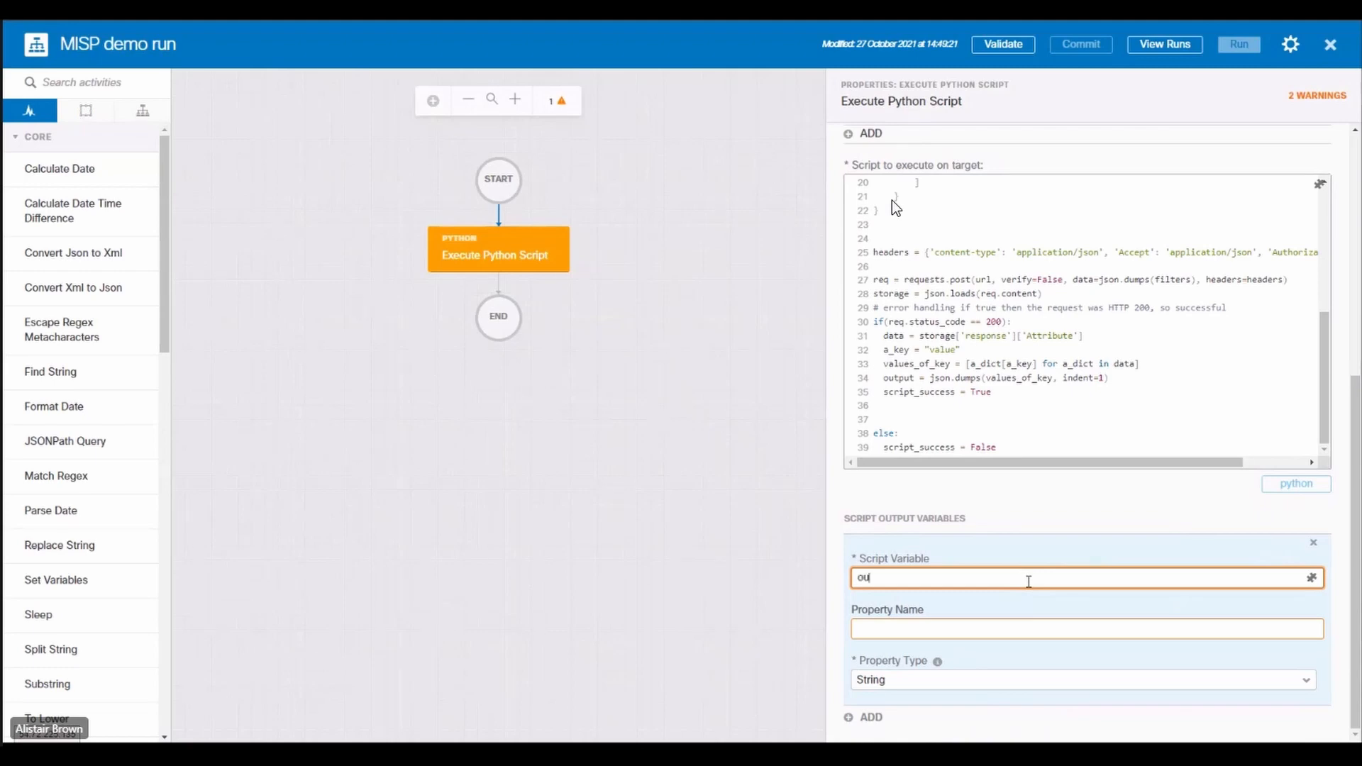
pyautogui.write('output')
pyautogui.press('Tab')
pyautogui.write('MISP_output')
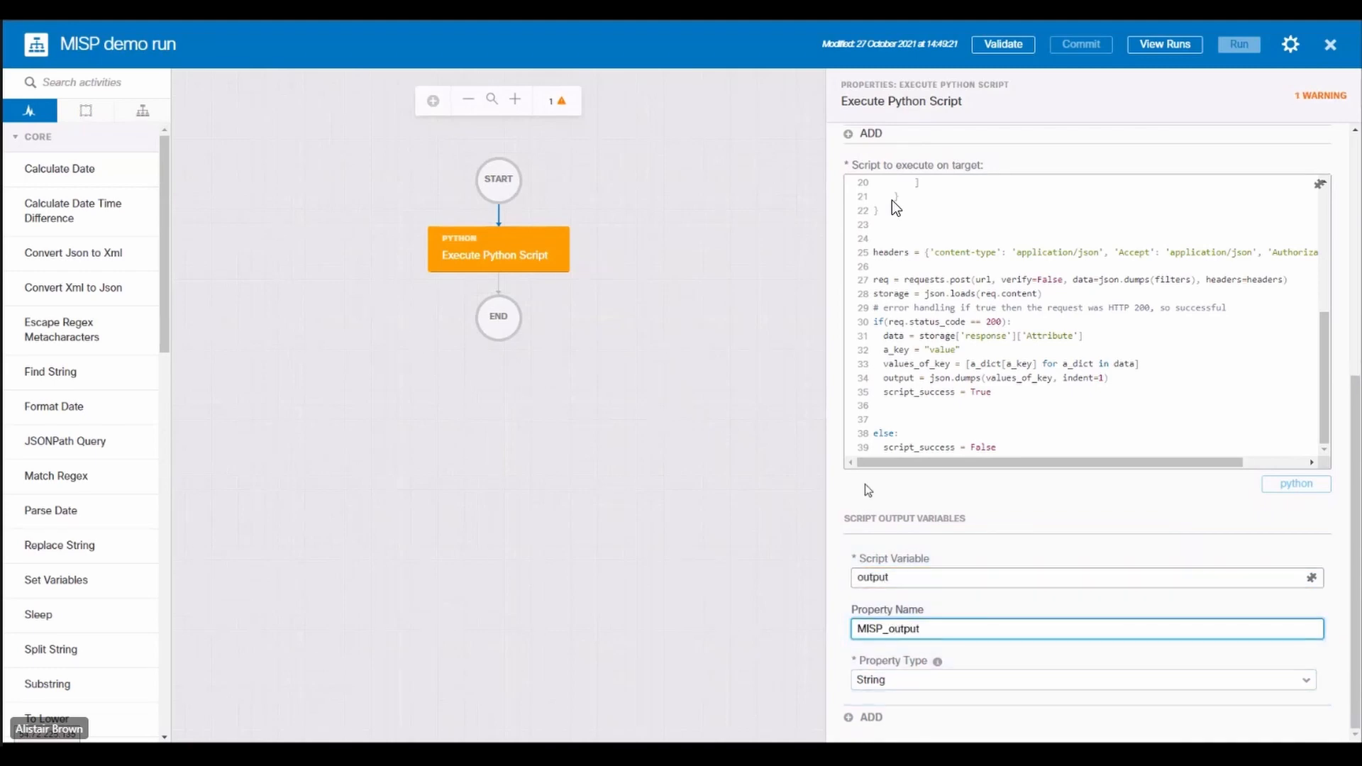
# Step: Find the table activities and add Read Table from Text after Execute Python Script
pyautogui.click(77, 82)
pyautogui.write('table')
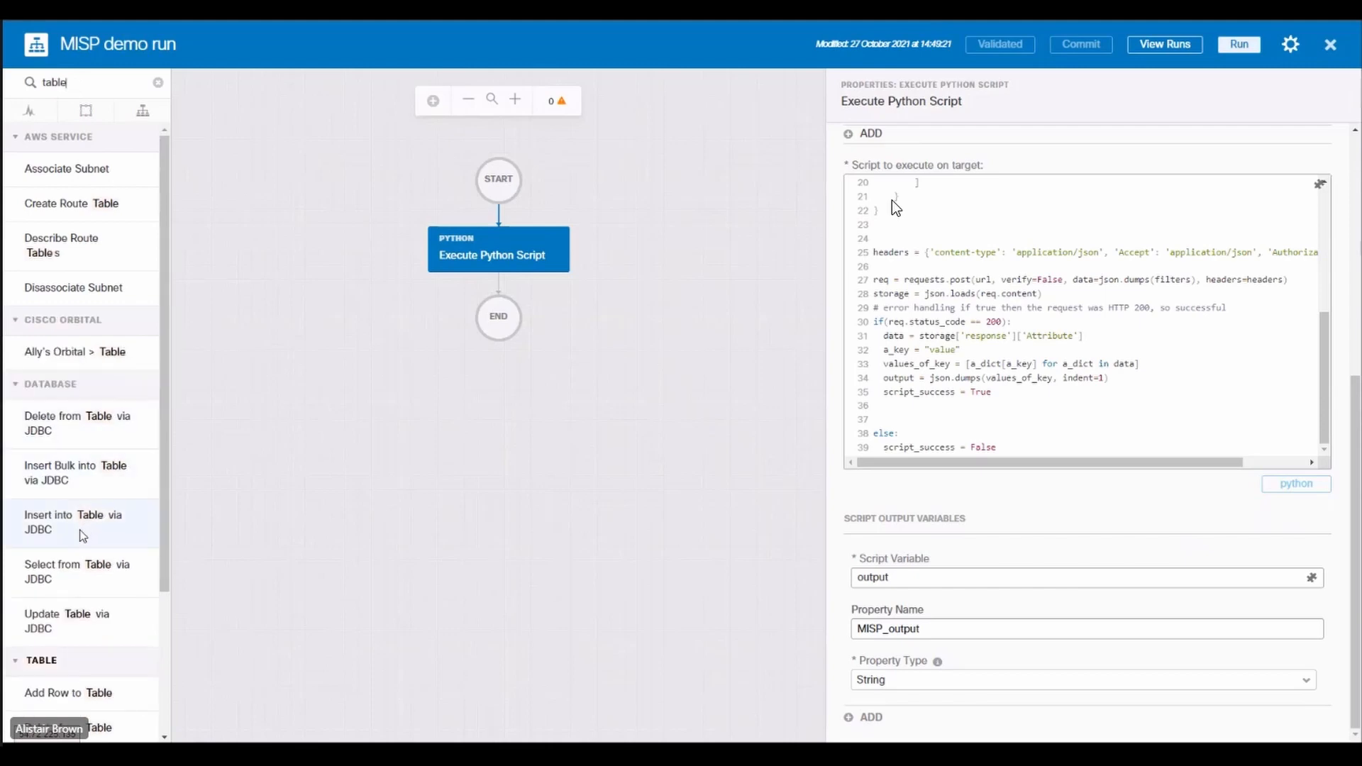
pyautogui.scroll(-2, 80, 539)
pyautogui.scroll(-2, 81, 539)
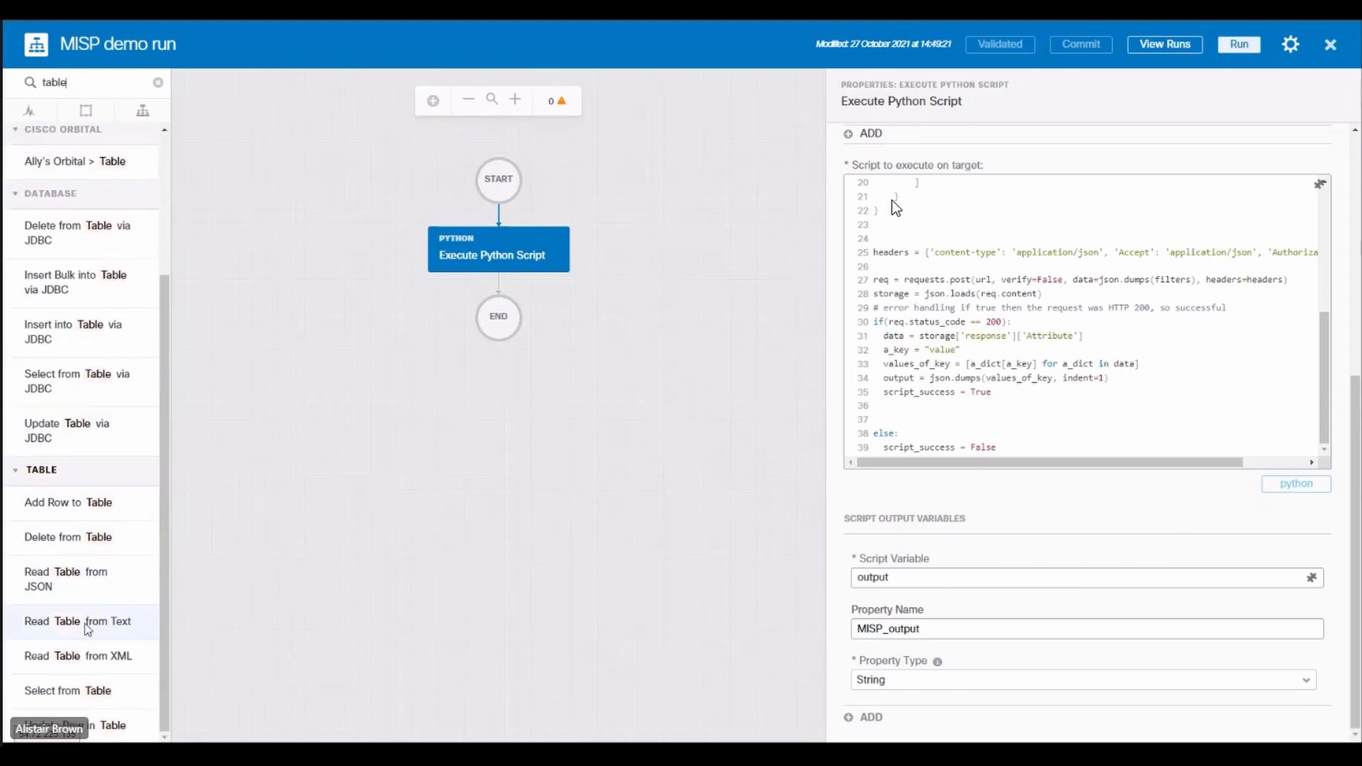
pyautogui.moveTo(84, 623); pyautogui.dragTo(496, 284)
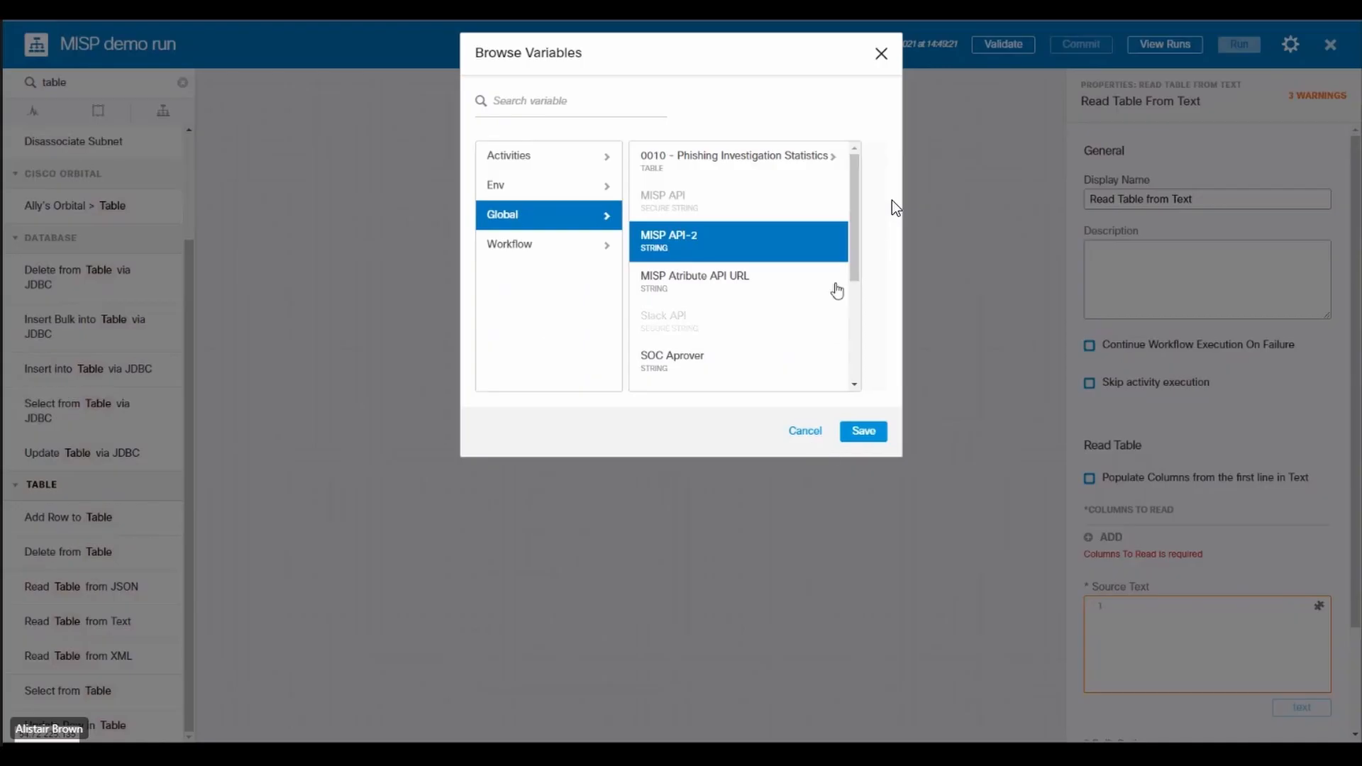
# Step: Set the Read Table from Text source text to the MISP_output variable of Execute Python Script
pyautogui.click(517, 159)
pyautogui.click(677, 177)
pyautogui.scroll(-2, 795, 319)
pyautogui.click(791, 366)
pyautogui.click(791, 158)
pyautogui.click(866, 445)
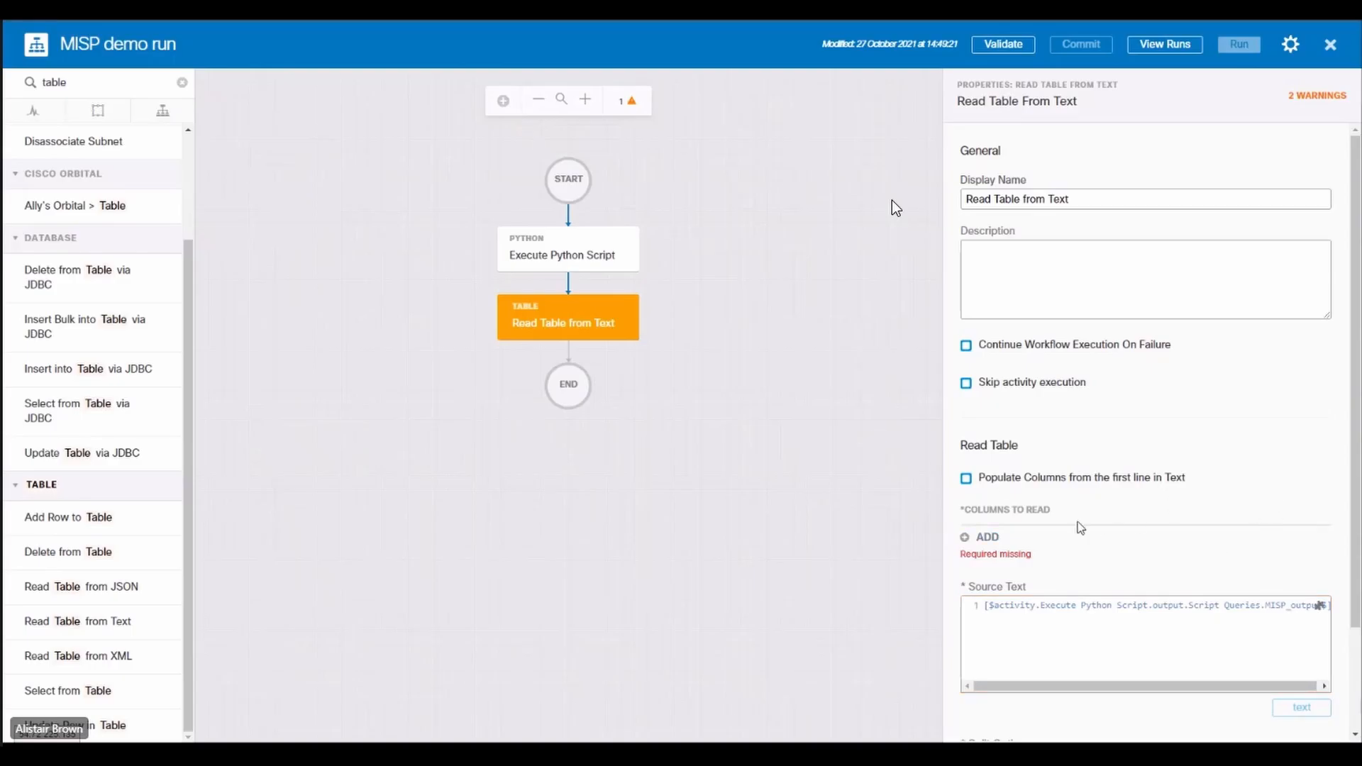
# Step: Add a String column named Value to the columns to read and enter a comma as the split delimiter
pyautogui.click(984, 538)
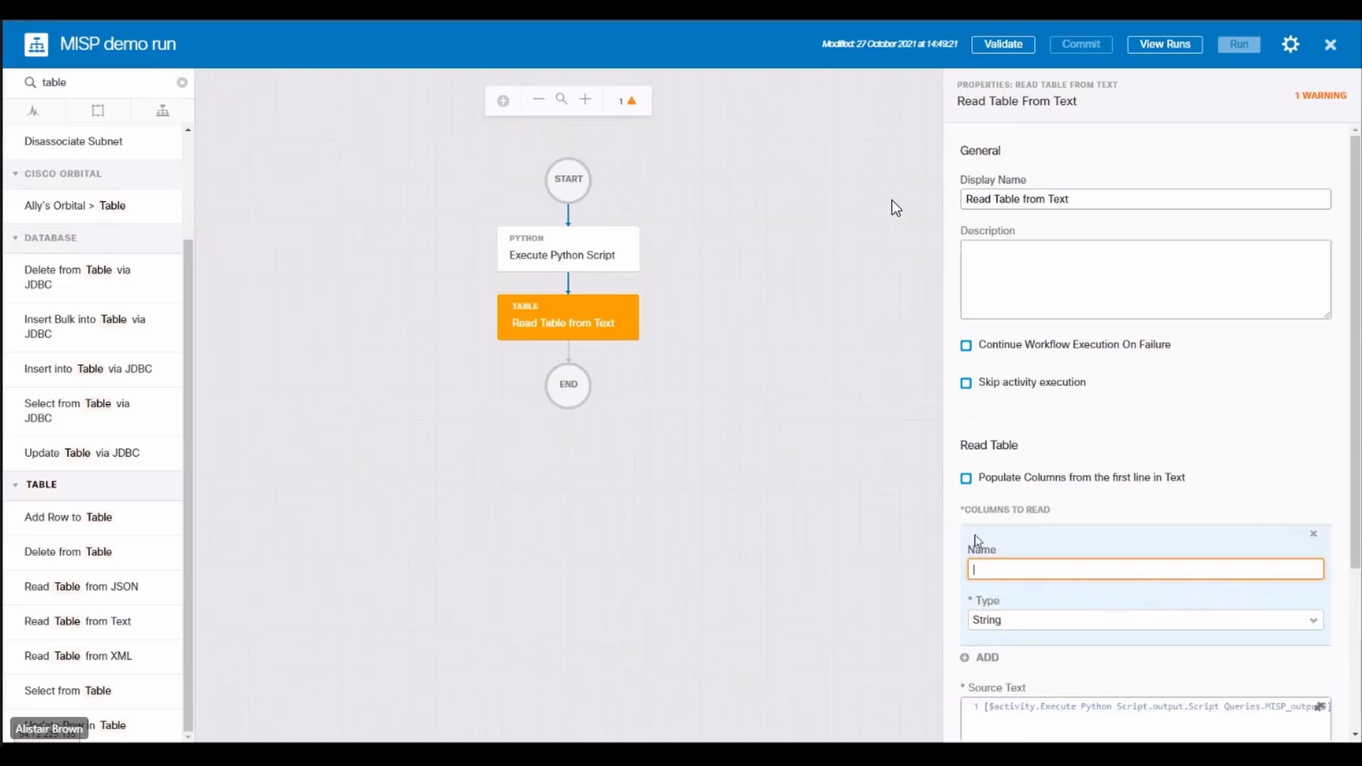
pyautogui.write('Value')
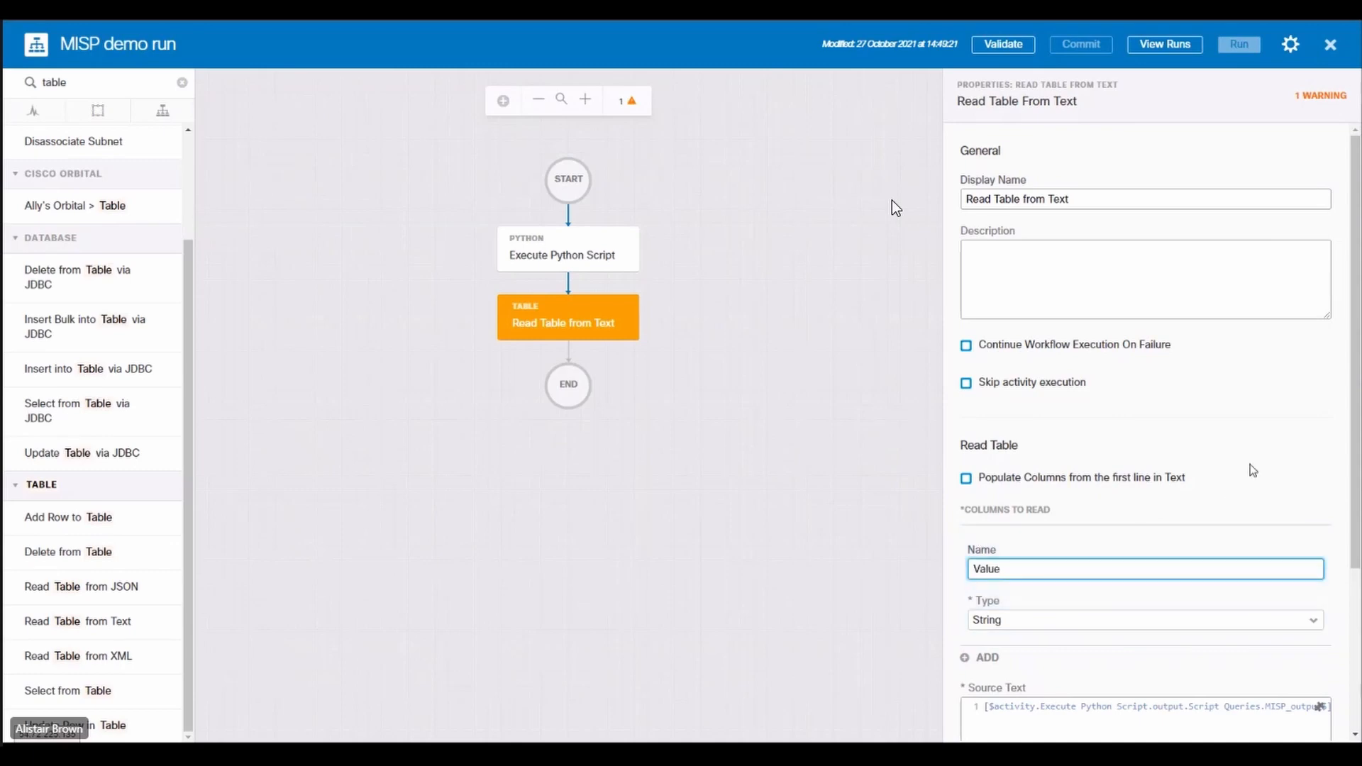
pyautogui.scroll(-3, 1164, 471)
pyautogui.click(1098, 659)
pyautogui.write(',')
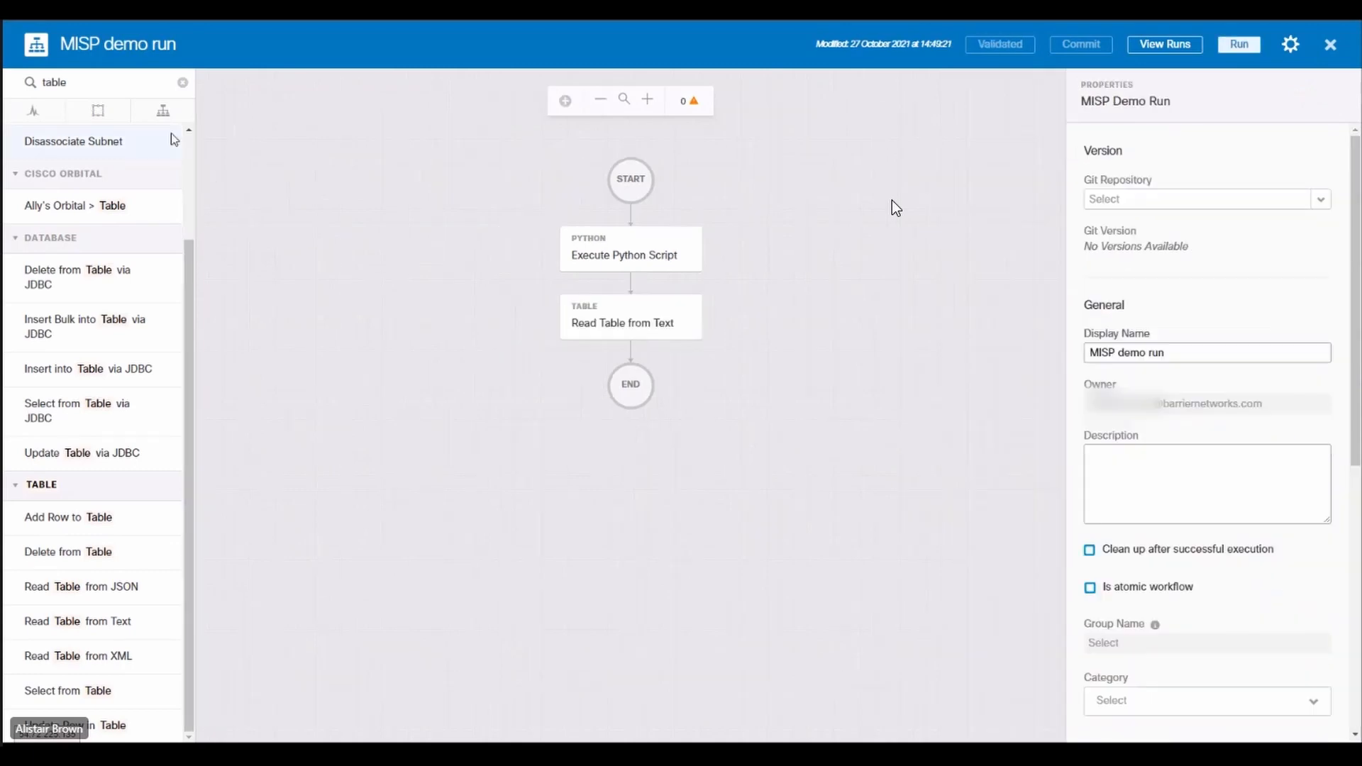
# Step: Add a Delete from Table activity after Read Table from Text, with that activity's Output as the input table
pyautogui.click(182, 83)
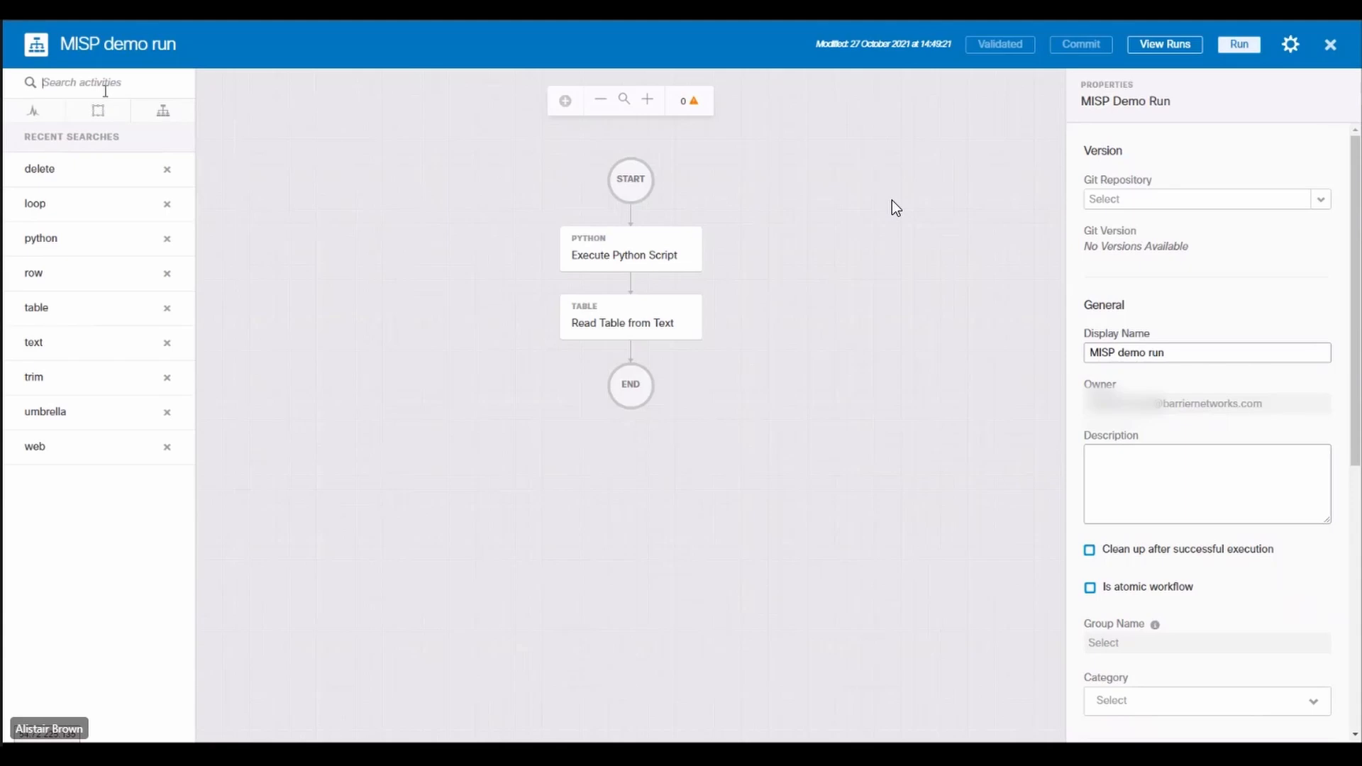
pyautogui.write('delete')
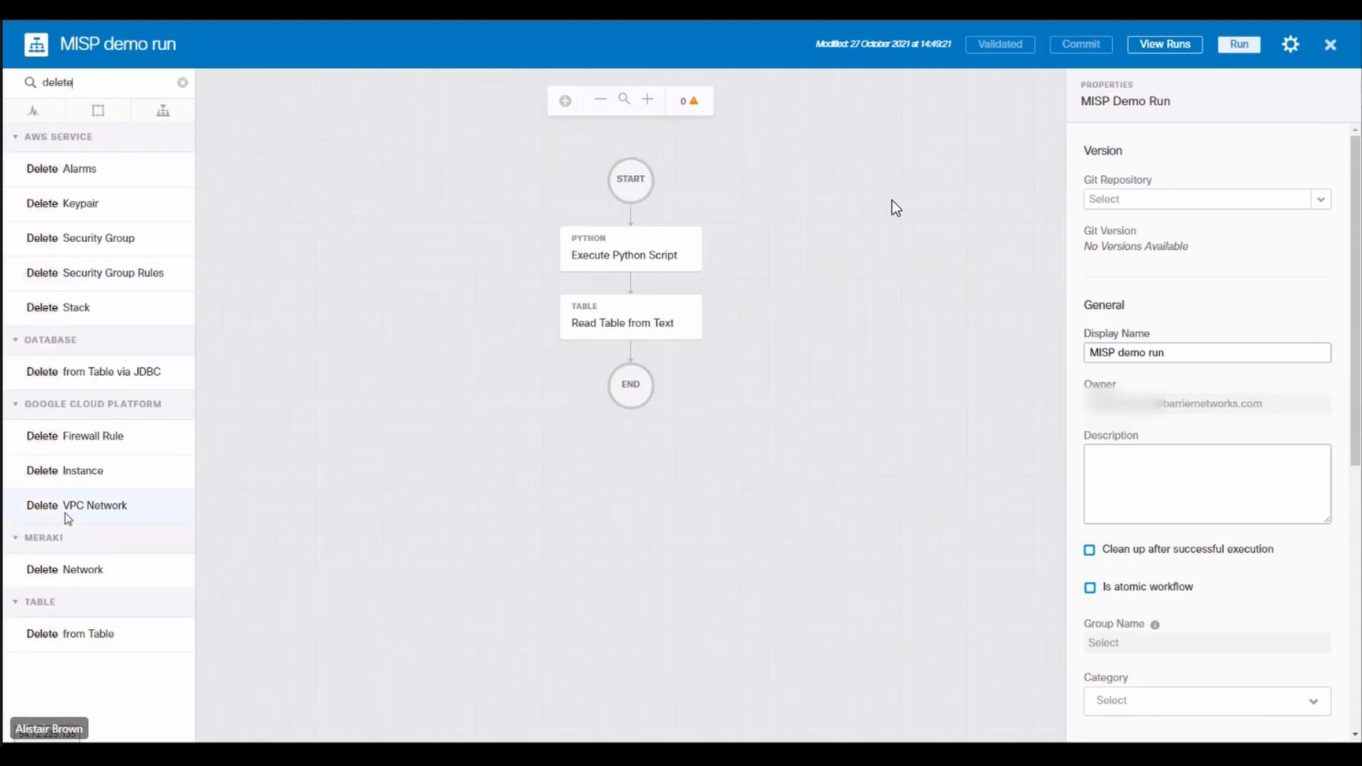
pyautogui.moveTo(499, 396); pyautogui.dragTo(617, 358)
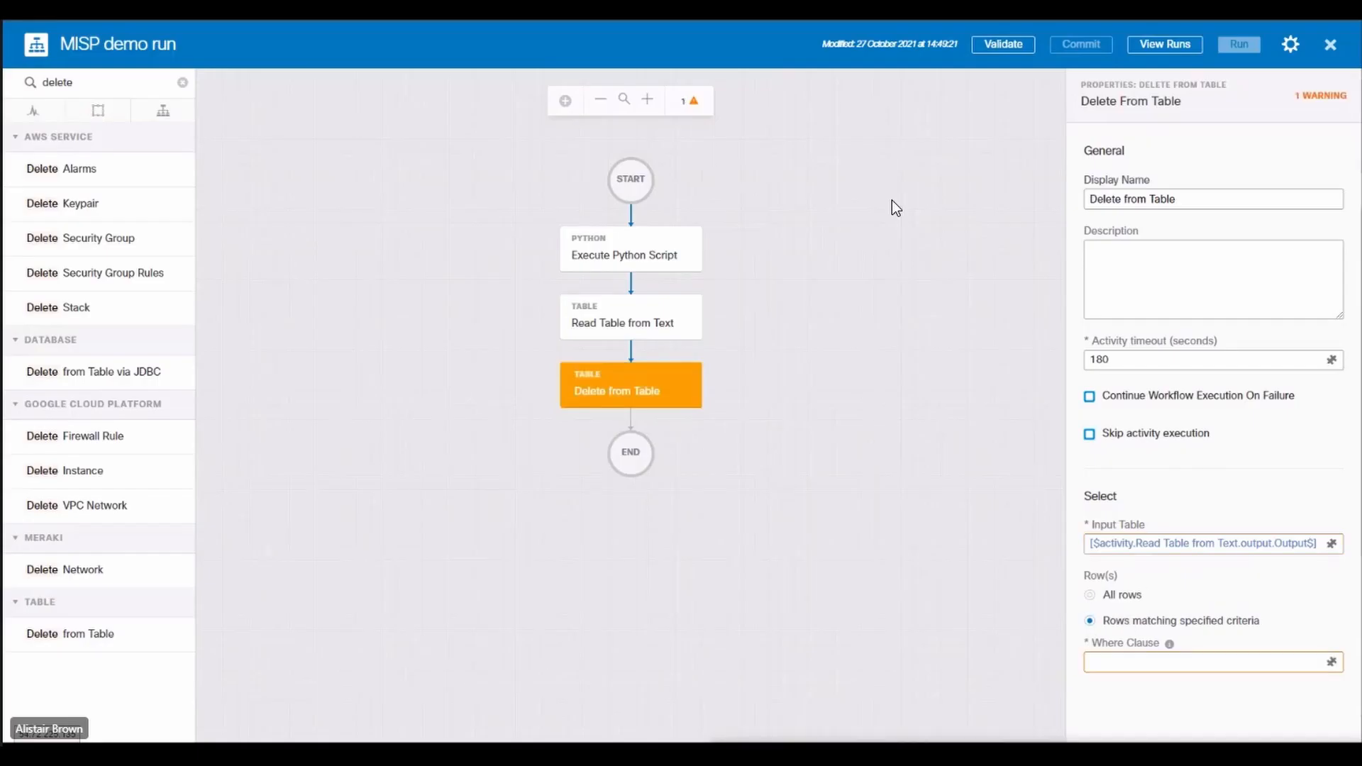
# Step: Set the Delete from Table where clause to Value == '[' or Value ==']'
pyautogui.click(1225, 662)
pyautogui.write("Value == '[' or Value ==']'")
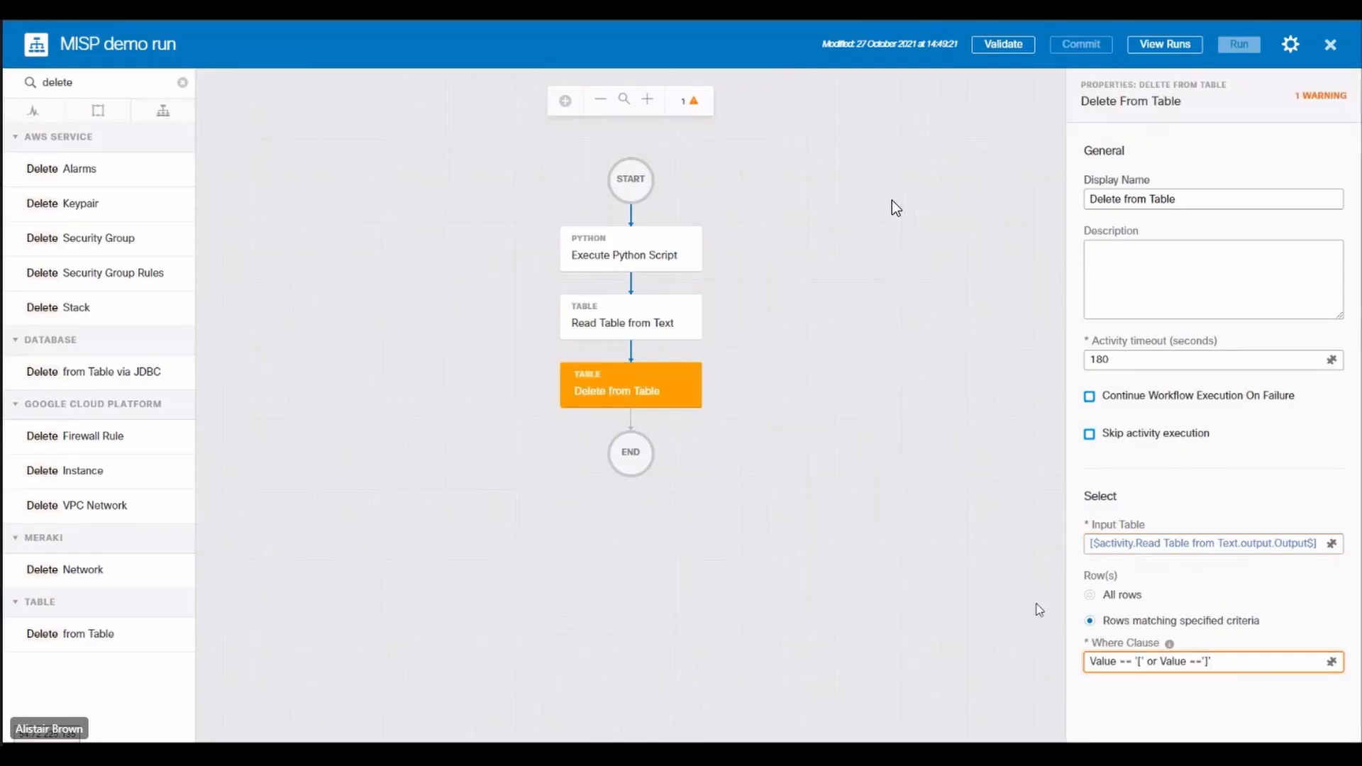
pyautogui.click(1207, 467)
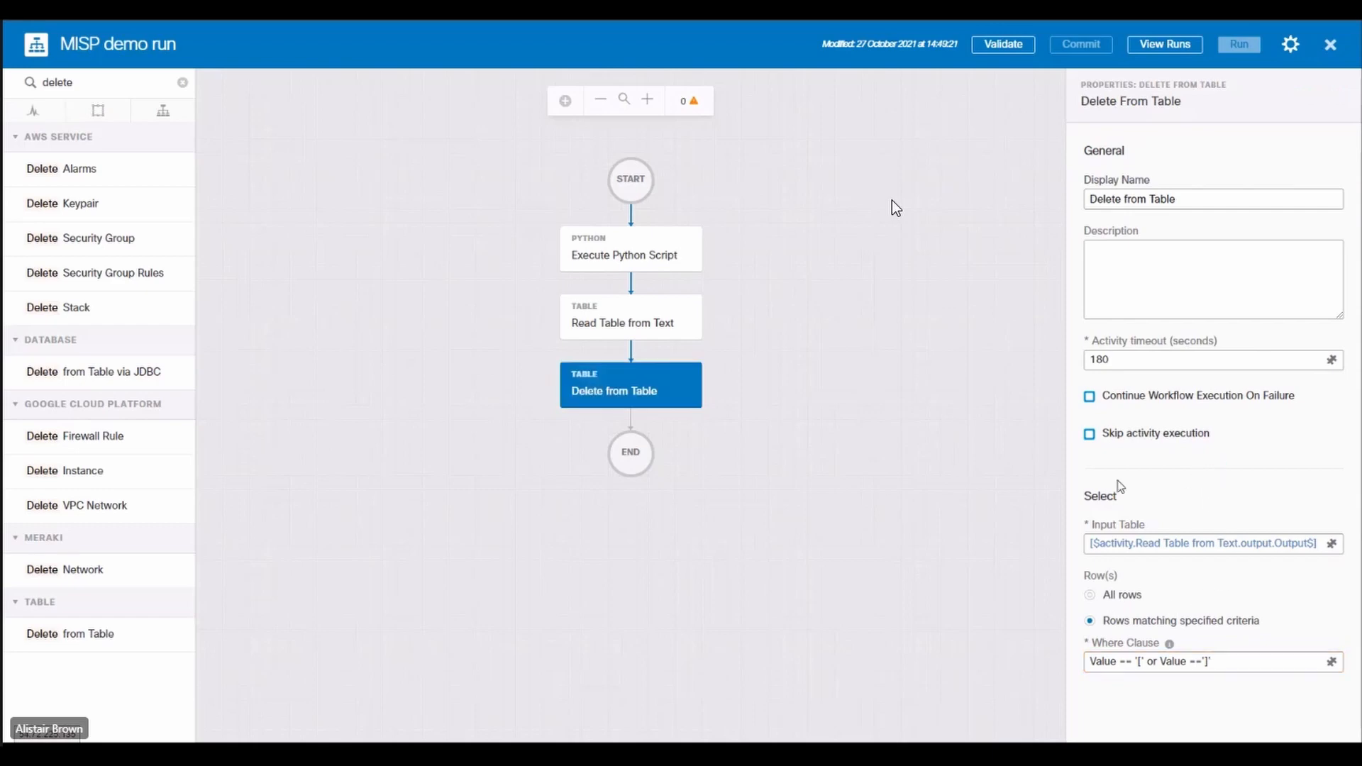
pyautogui.click(780, 648)
# Step: Add a For Each loop after Delete from Table and set its source array to the Read Table from Text Output
pyautogui.click(182, 83)
pyautogui.click(96, 113)
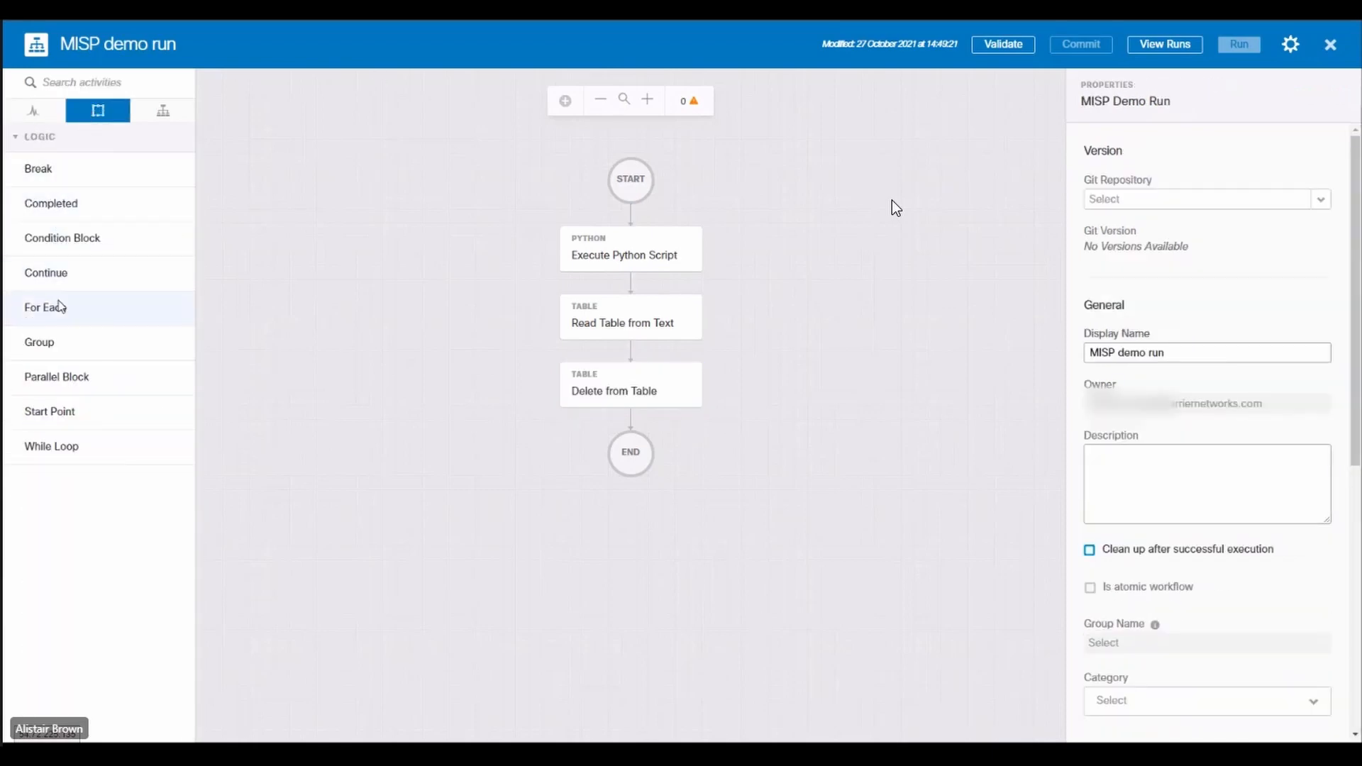
pyautogui.moveTo(44, 319); pyautogui.dragTo(632, 430)
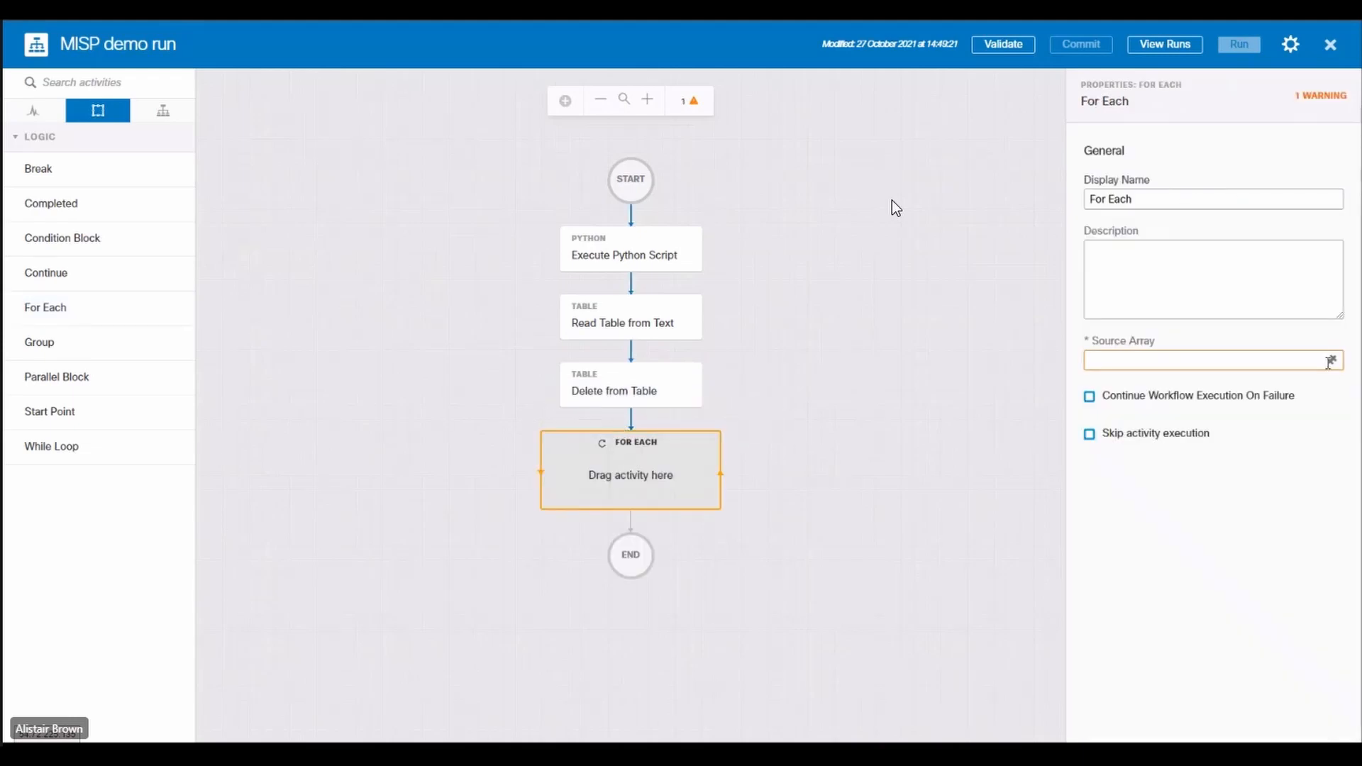
pyautogui.click(1331, 360)
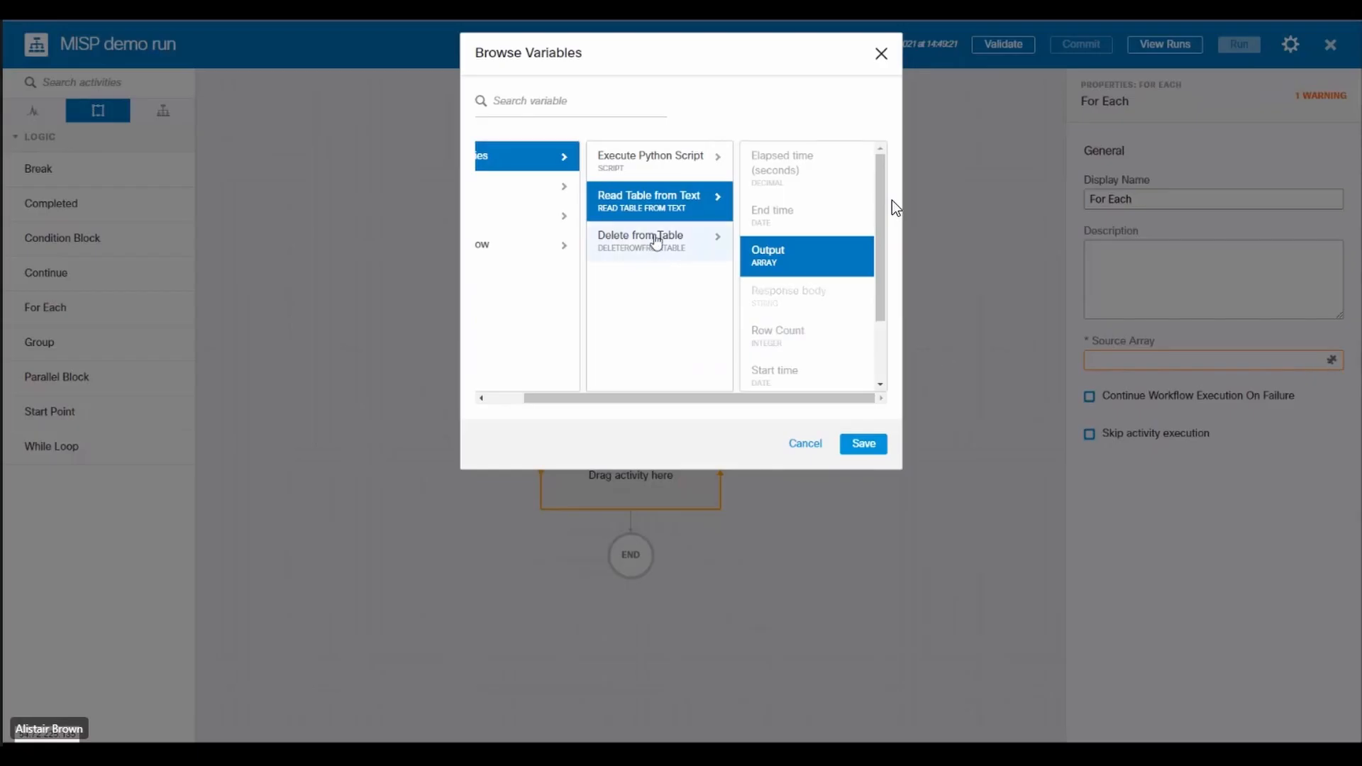
pyautogui.click(865, 445)
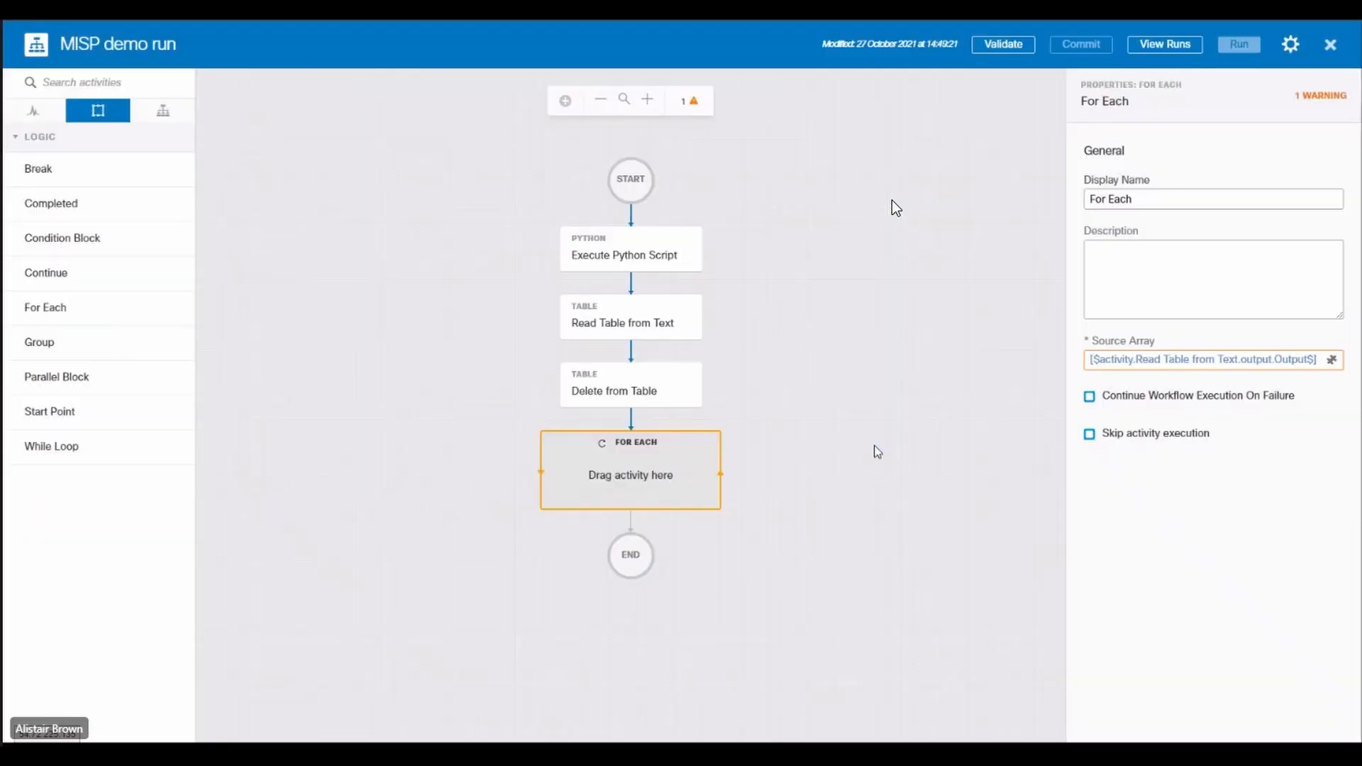
# Step: Add a Trim String activity inside the For Each loop
pyautogui.click(87, 86)
pyautogui.write('trim')
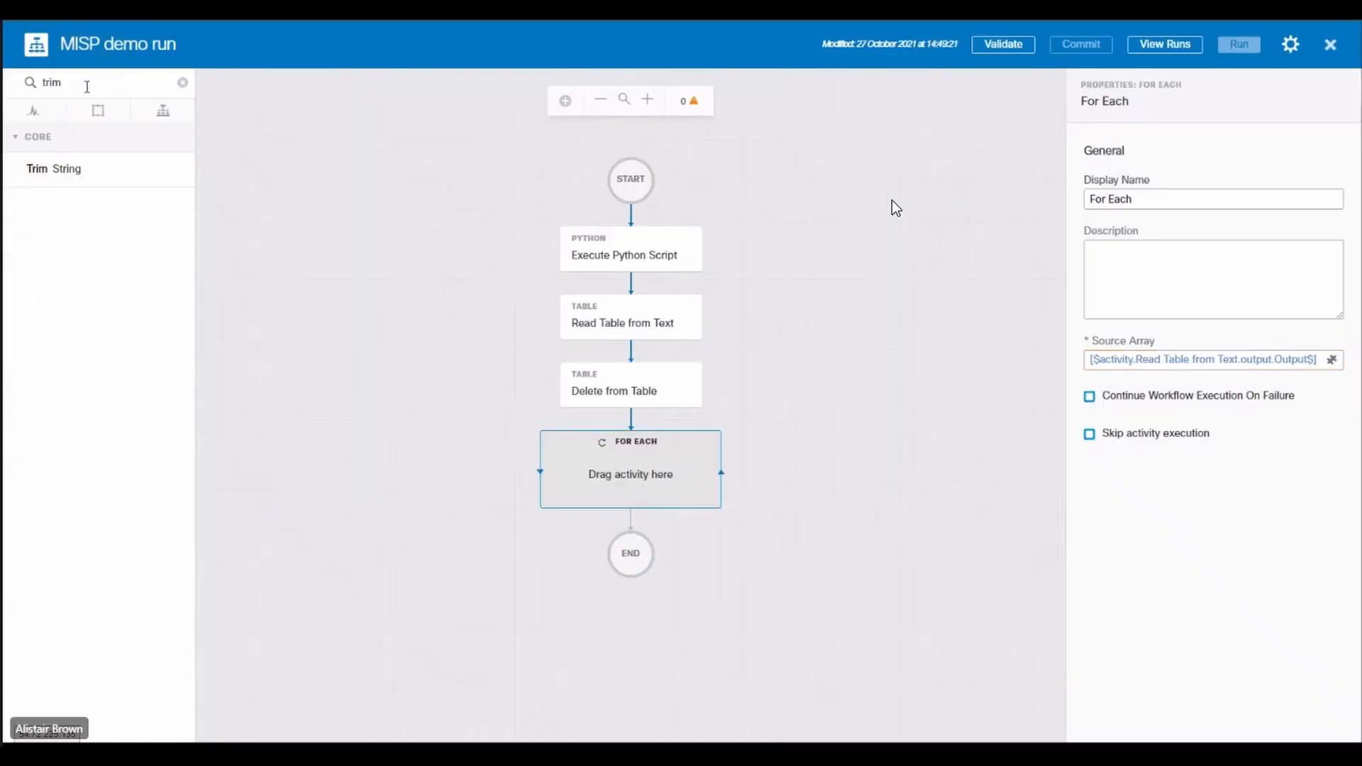
pyautogui.moveTo(61, 170); pyautogui.dragTo(627, 474)
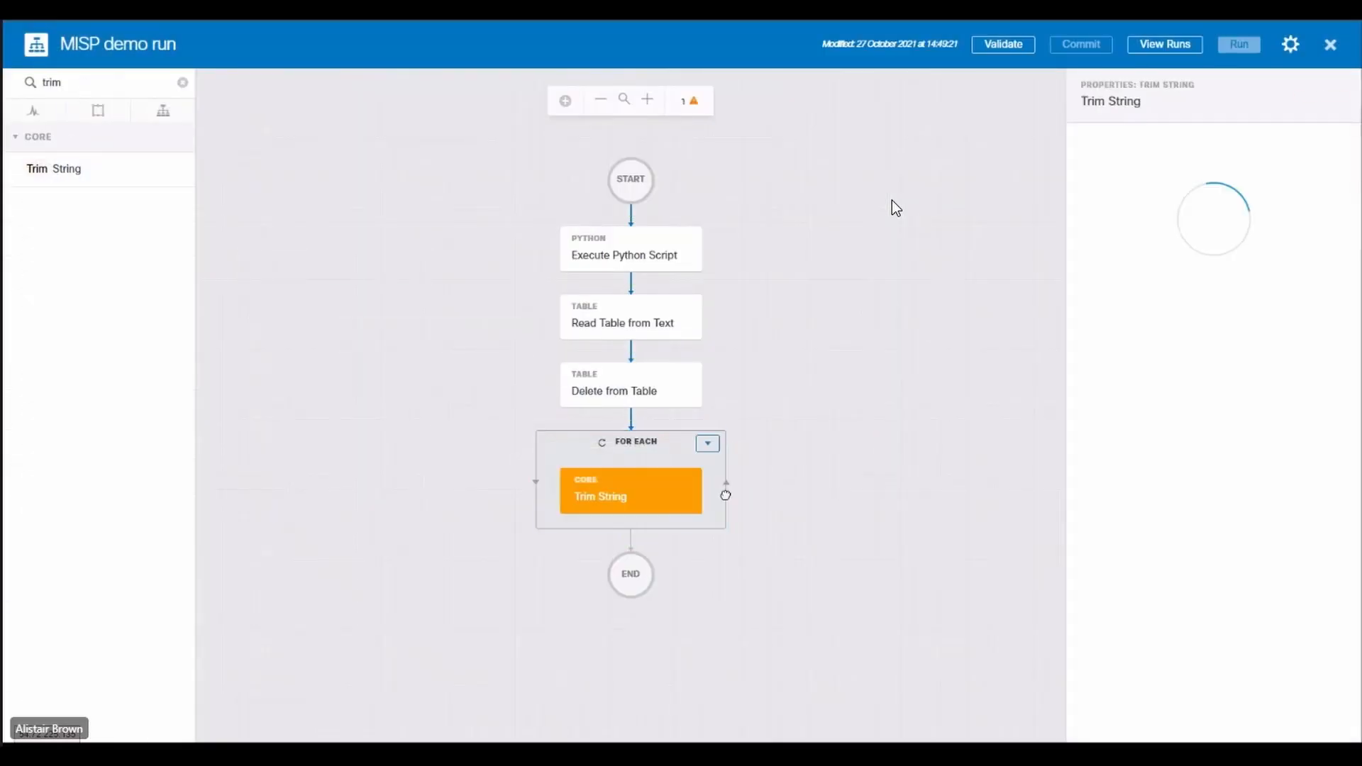
# Step: Set the Trim String source string to the Value column of the For Each loop's Source Array
pyautogui.click(1159, 498)
pyautogui.click(1331, 493)
pyautogui.click(573, 157)
pyautogui.click(668, 281)
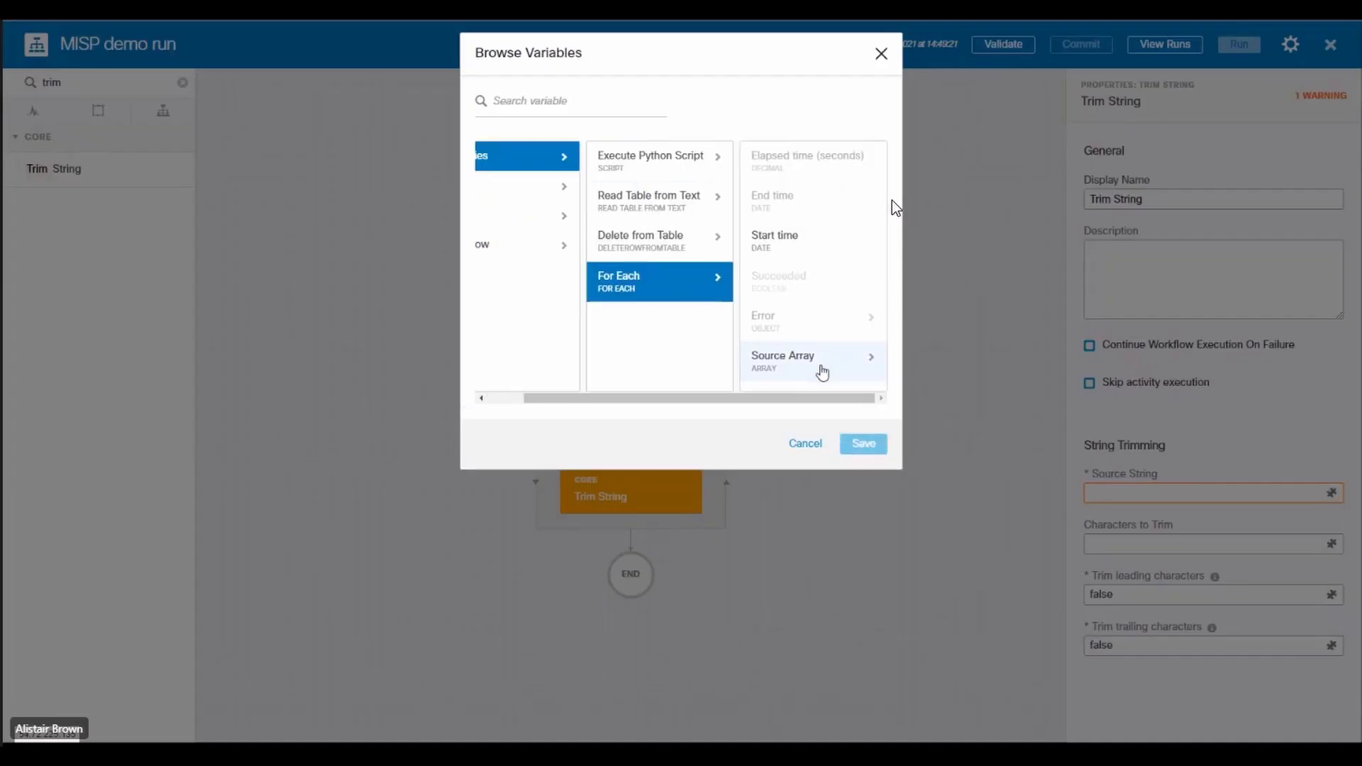
pyautogui.click(821, 368)
pyautogui.click(794, 187)
pyautogui.click(789, 160)
pyautogui.click(859, 448)
# Step: Set the characters to trim to a double quotation mark, with both leading and trailing trimming set to true
pyautogui.click(1141, 543)
pyautogui.write('*')
pyautogui.press('Tab')
pyautogui.write('true')
pyautogui.press('Tab')
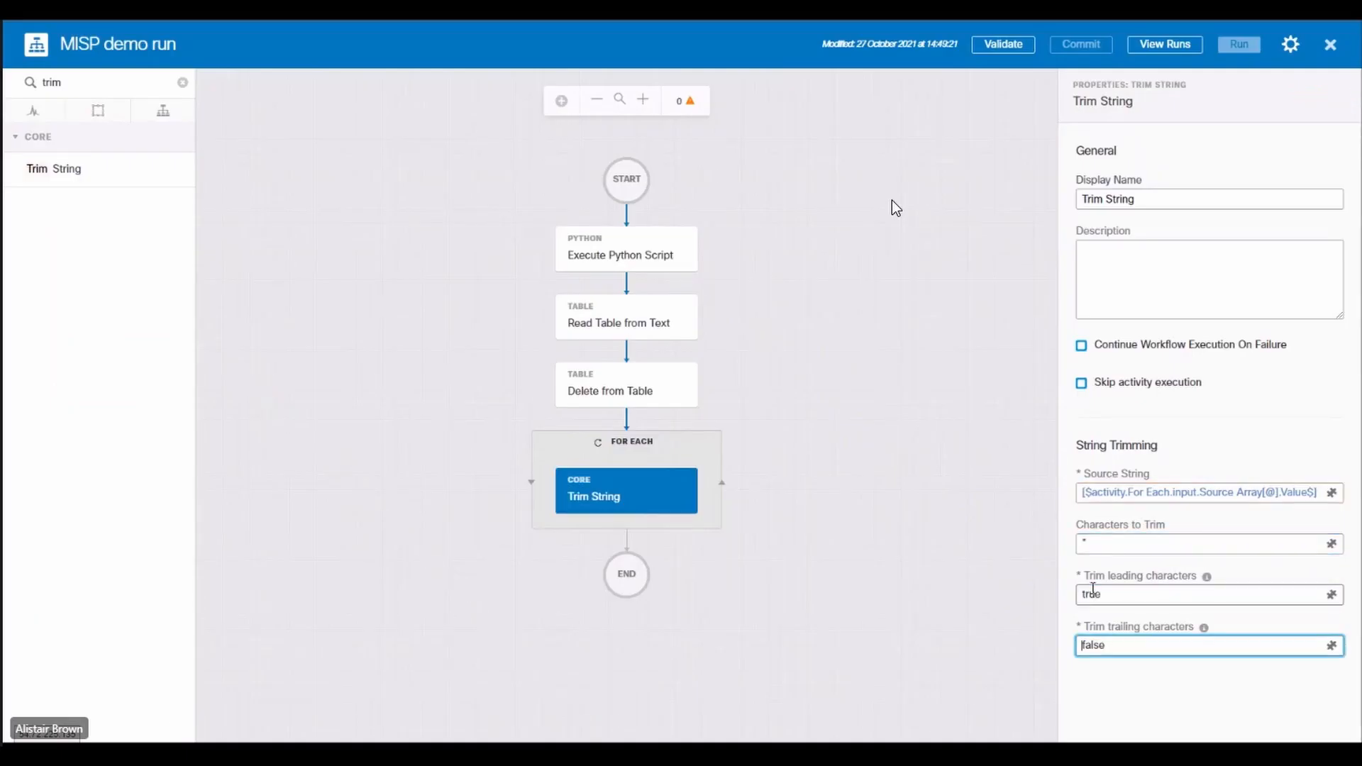
pyautogui.write('true')
pyautogui.click(1119, 548)
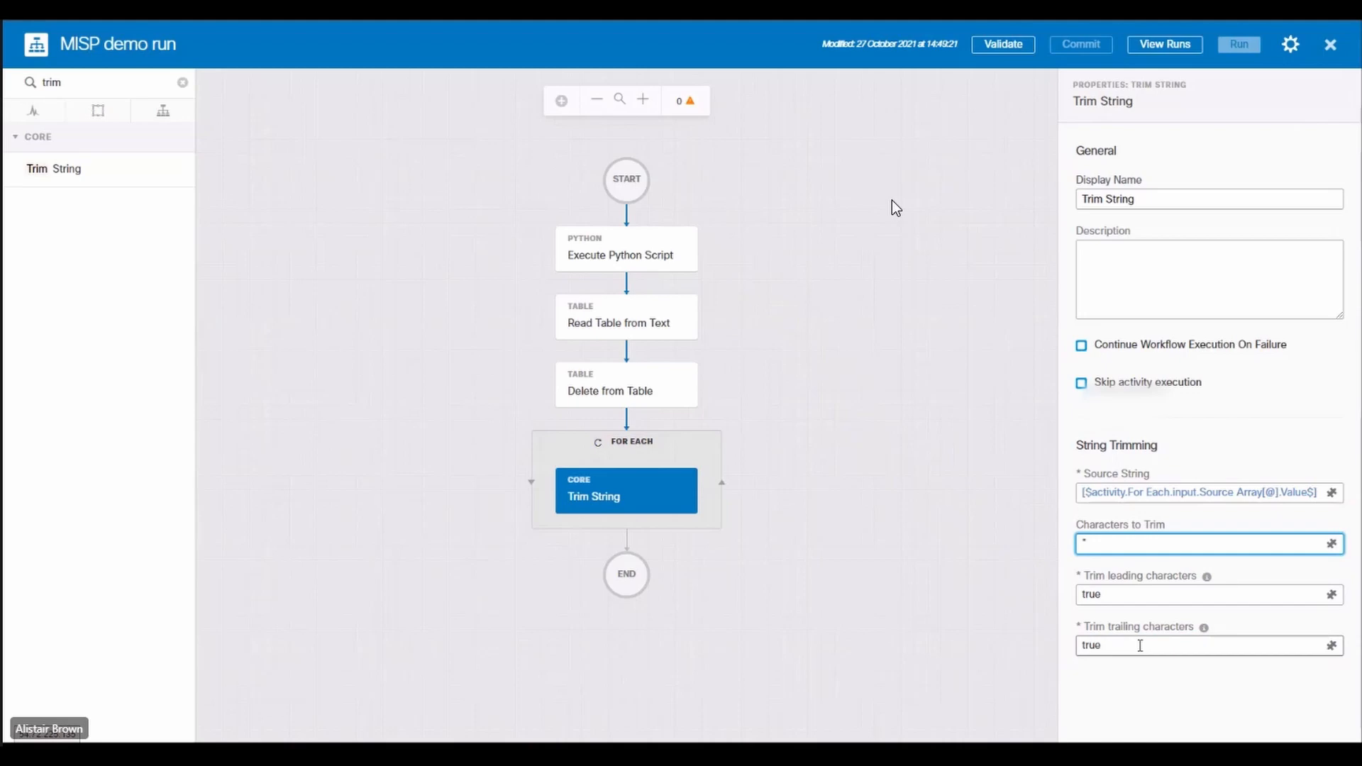
pyautogui.click(956, 569)
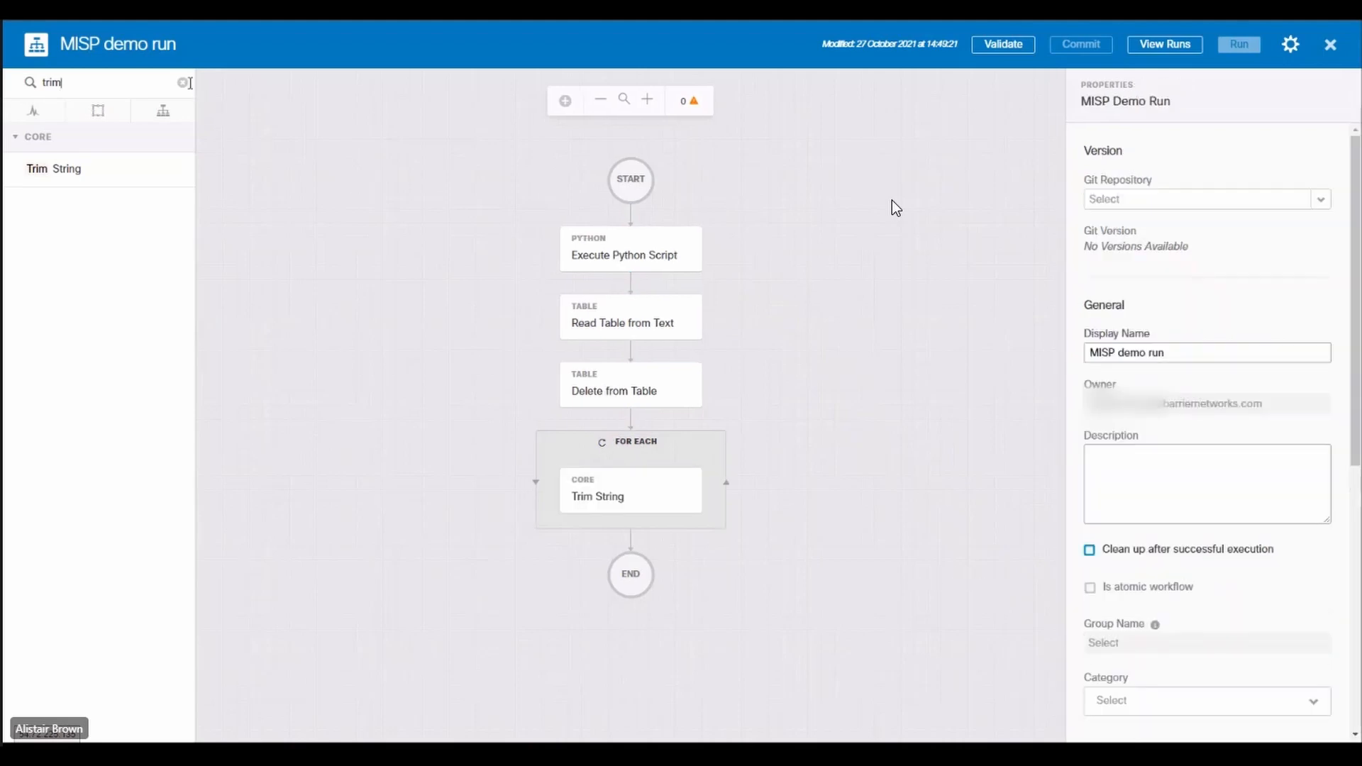
# Step: Add Umbrella - Management - Add Record to Destination List after Trim String in the loop, with the comment MISP & Secure-X
pyautogui.click(183, 82)
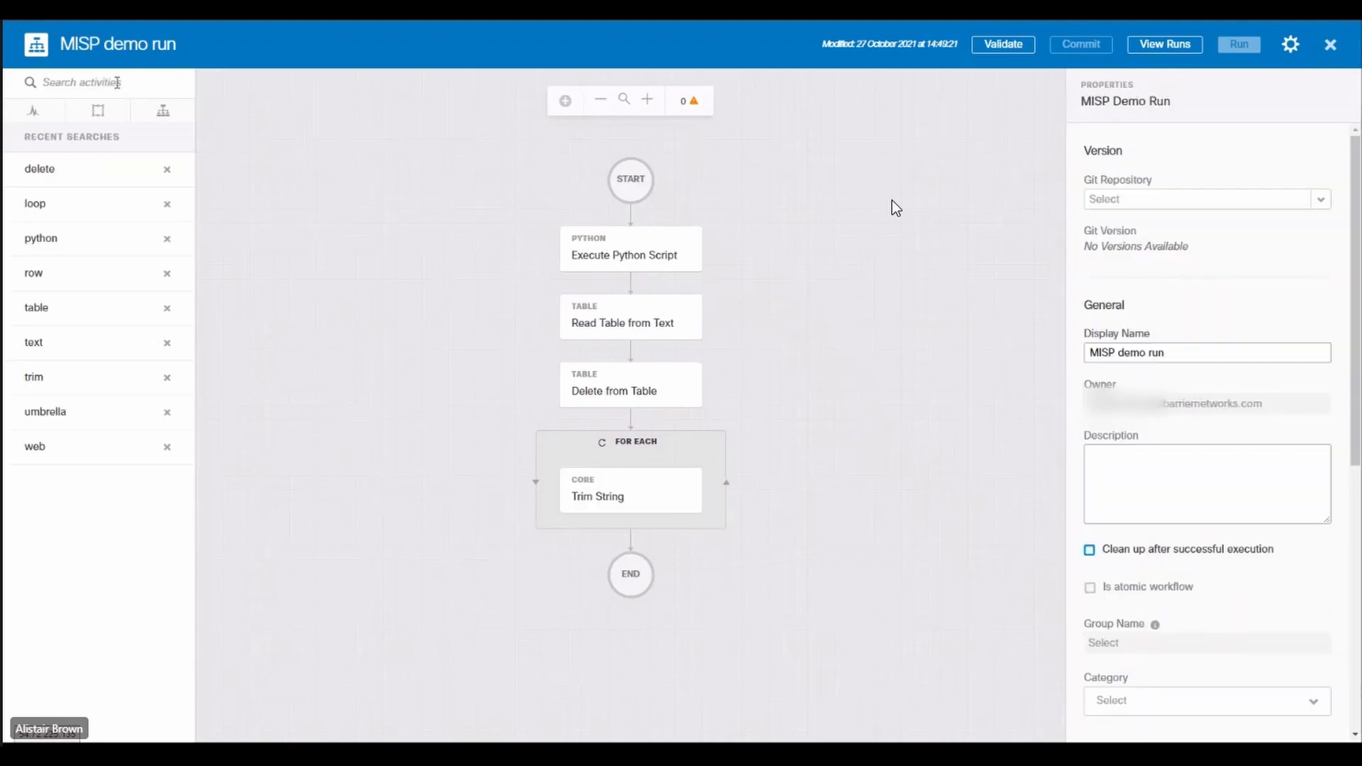
pyautogui.write('umbrella')
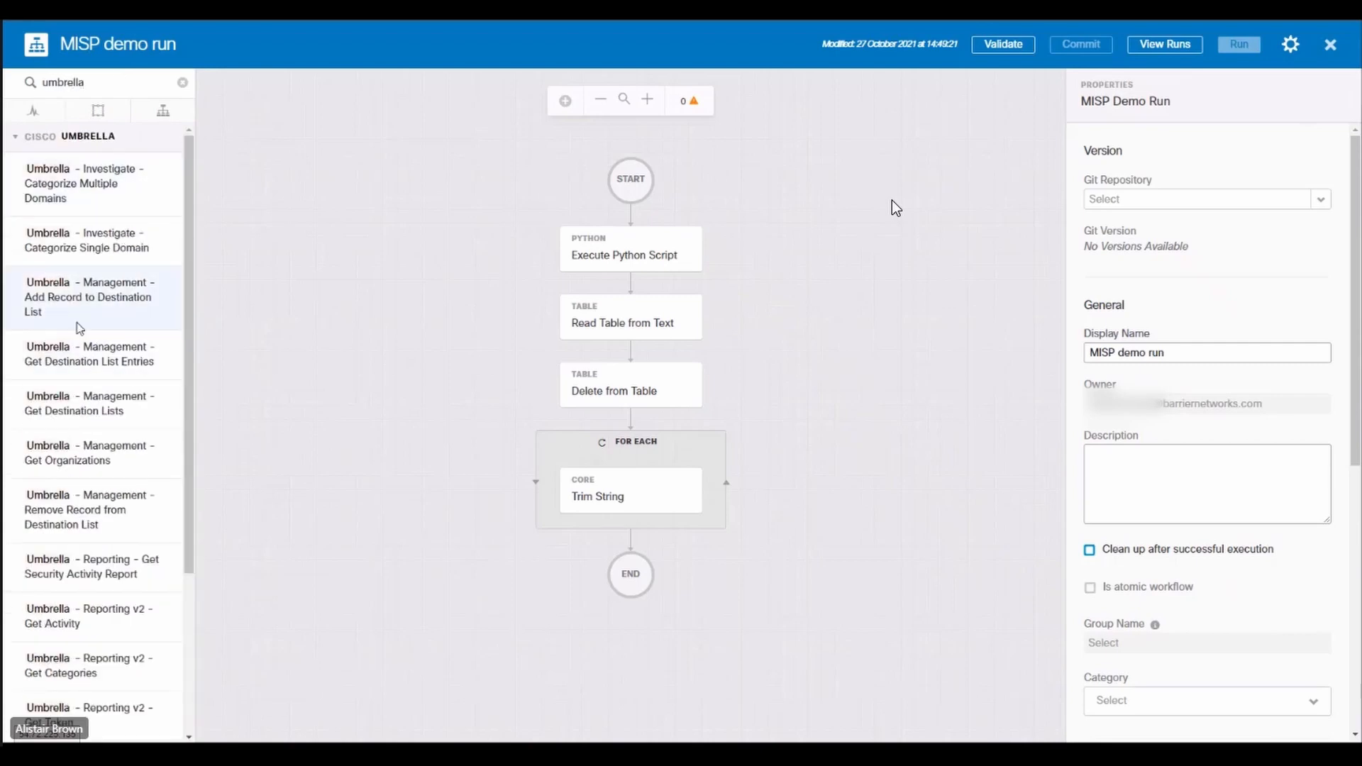
pyautogui.moveTo(78, 319); pyautogui.dragTo(590, 564)
pyautogui.click(1106, 508)
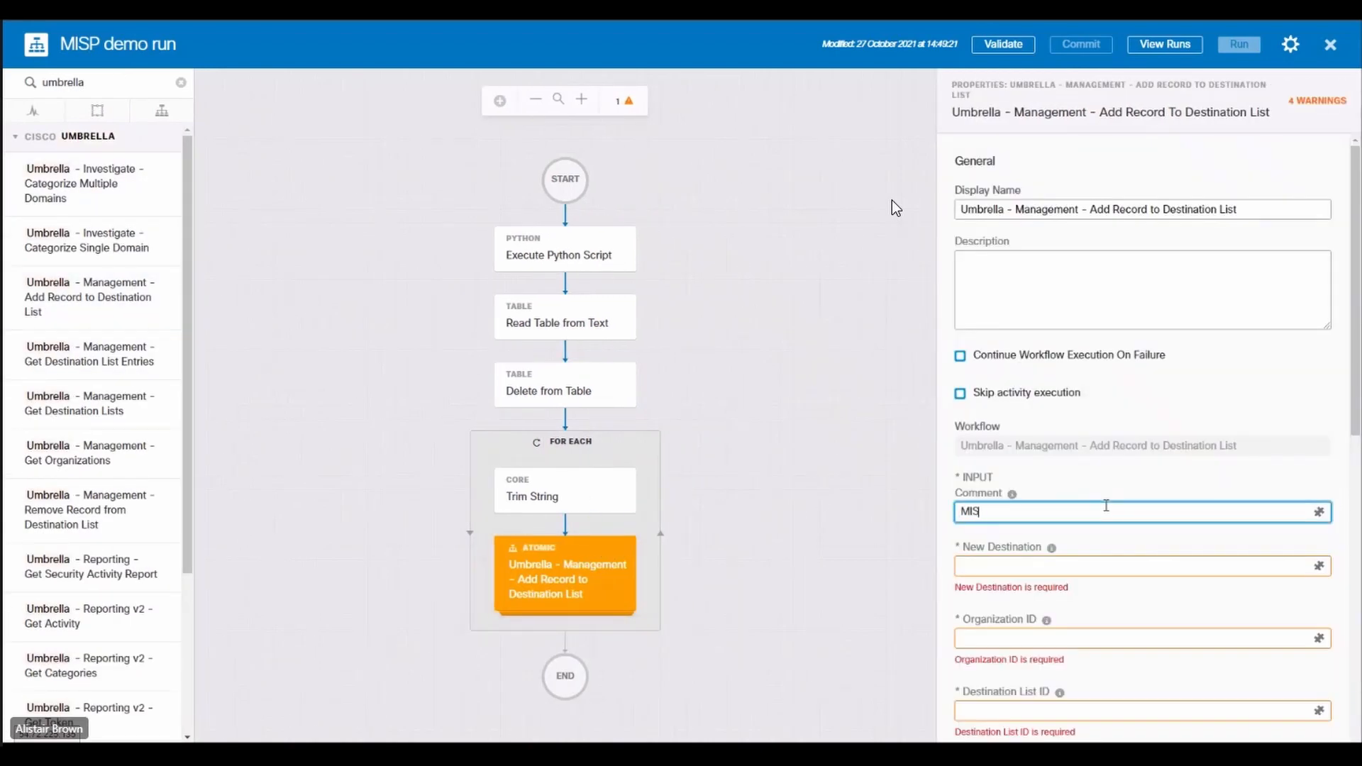
pyautogui.write('MISP & Secure-X')
# Step: Set the Umbrella activity's New Destination to the Trimmed Output of the Trim String activity inside the For Each loop
pyautogui.scroll(-2, 1106, 505)
pyautogui.click(1319, 418)
pyautogui.moveTo(770, 399); pyautogui.dragTo(614, 400)
pyautogui.click(802, 380)
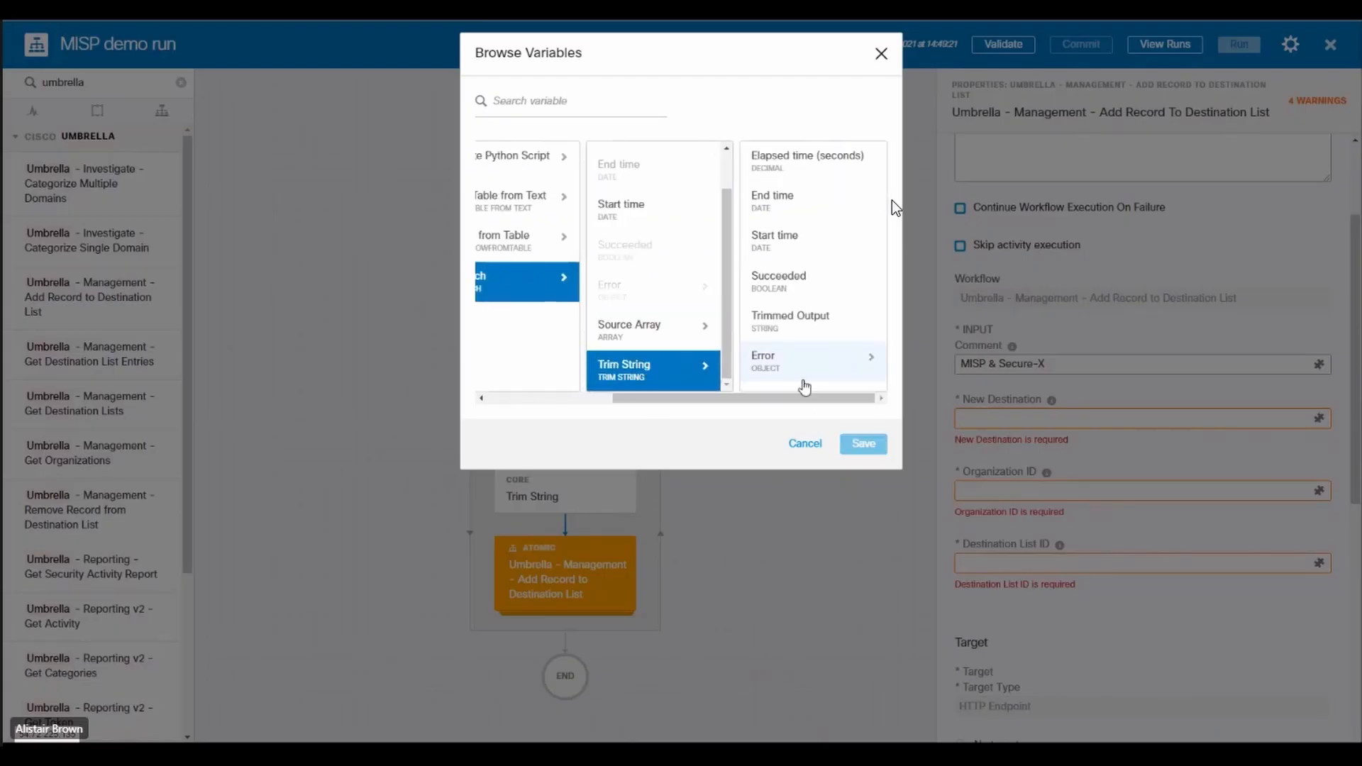
pyautogui.click(802, 321)
pyautogui.click(866, 444)
# Step: Set the Organization ID to the global Umbrella cust ID variable and the Destination List ID to the global Umbrella MISP destination list variable
pyautogui.click(1318, 491)
pyautogui.click(496, 220)
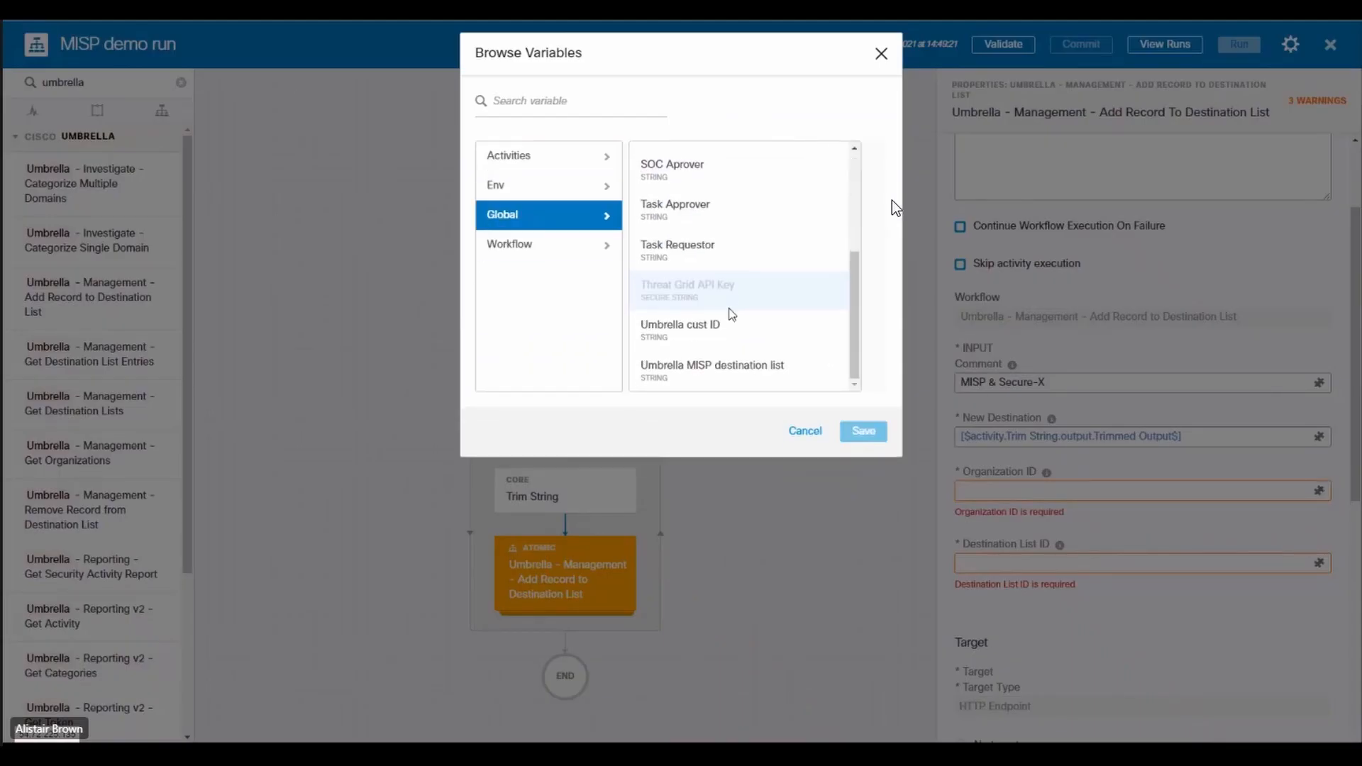
pyautogui.click(730, 312)
pyautogui.click(863, 440)
pyautogui.click(1140, 563)
pyautogui.click(1318, 562)
pyautogui.scroll(-3, 734, 355)
pyautogui.click(734, 380)
pyautogui.click(863, 434)
# Step: Override the workflow target in the Umbrella - Management - Add Record to Destination List activity and run the workflow
pyautogui.scroll(-3, 1205, 595)
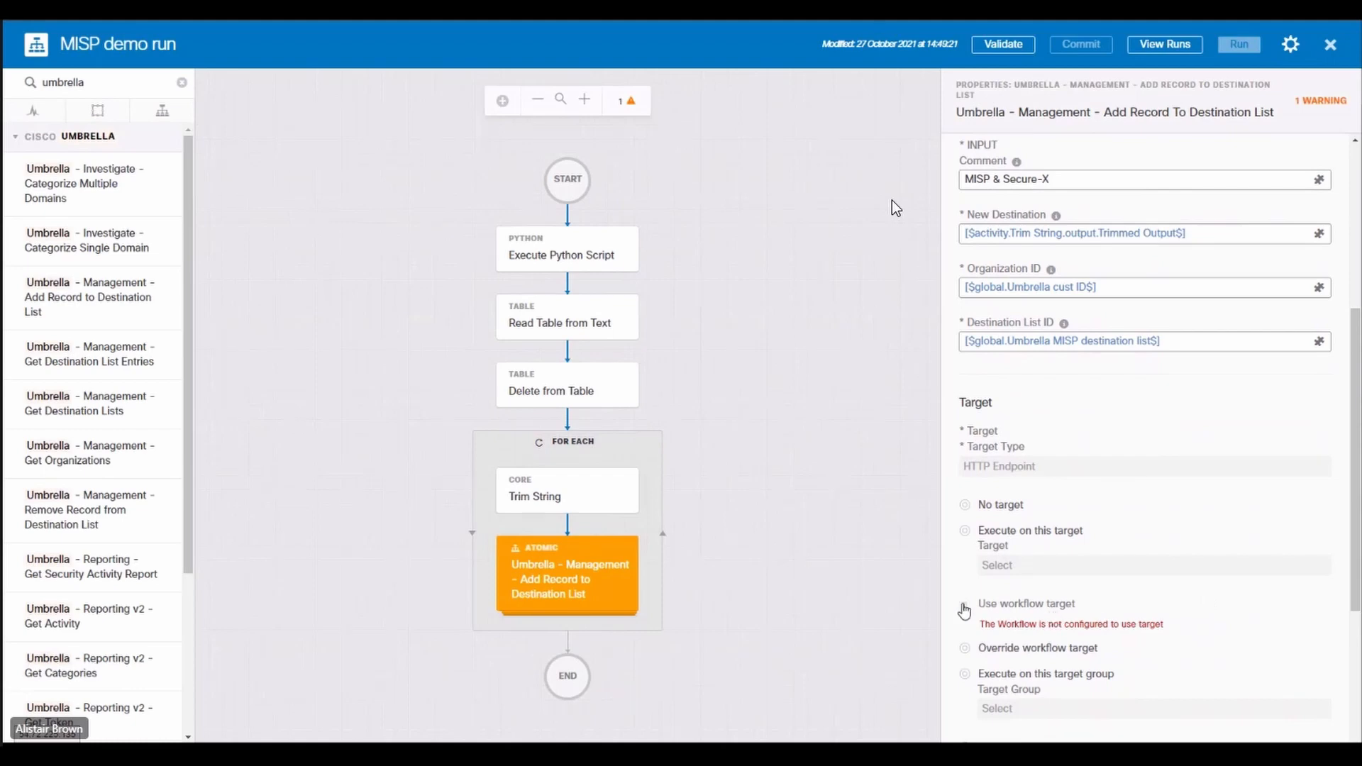
pyautogui.click(966, 646)
pyautogui.scroll(-2, 1110, 557)
pyautogui.click(1114, 469)
pyautogui.scroll(-3, 1072, 610)
pyautogui.click(1070, 654)
pyautogui.scroll(-2, 1071, 639)
pyautogui.click(920, 600)
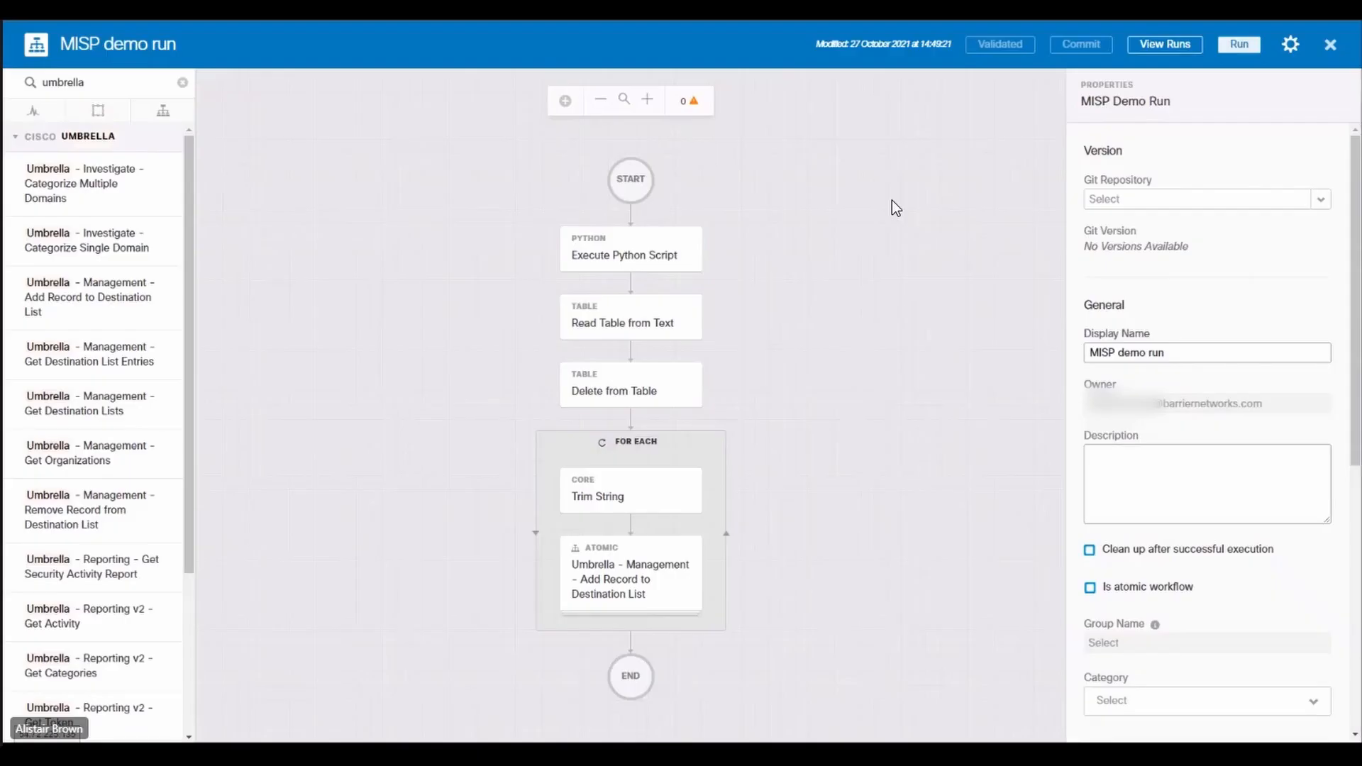
pyautogui.click(1234, 46)
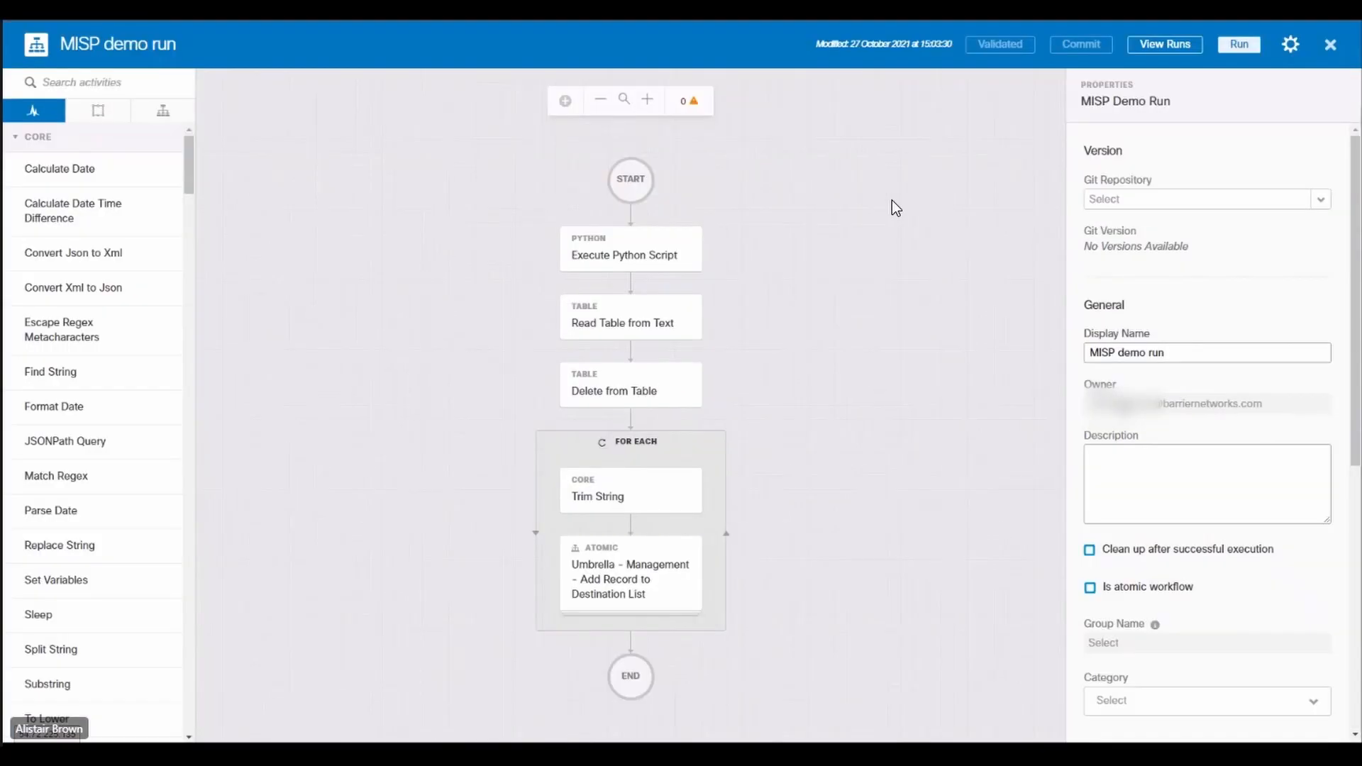
# Step: Add a new trigger of type Schedule to the MISP demo run workflow
pyautogui.scroll(-6, 1199, 482)
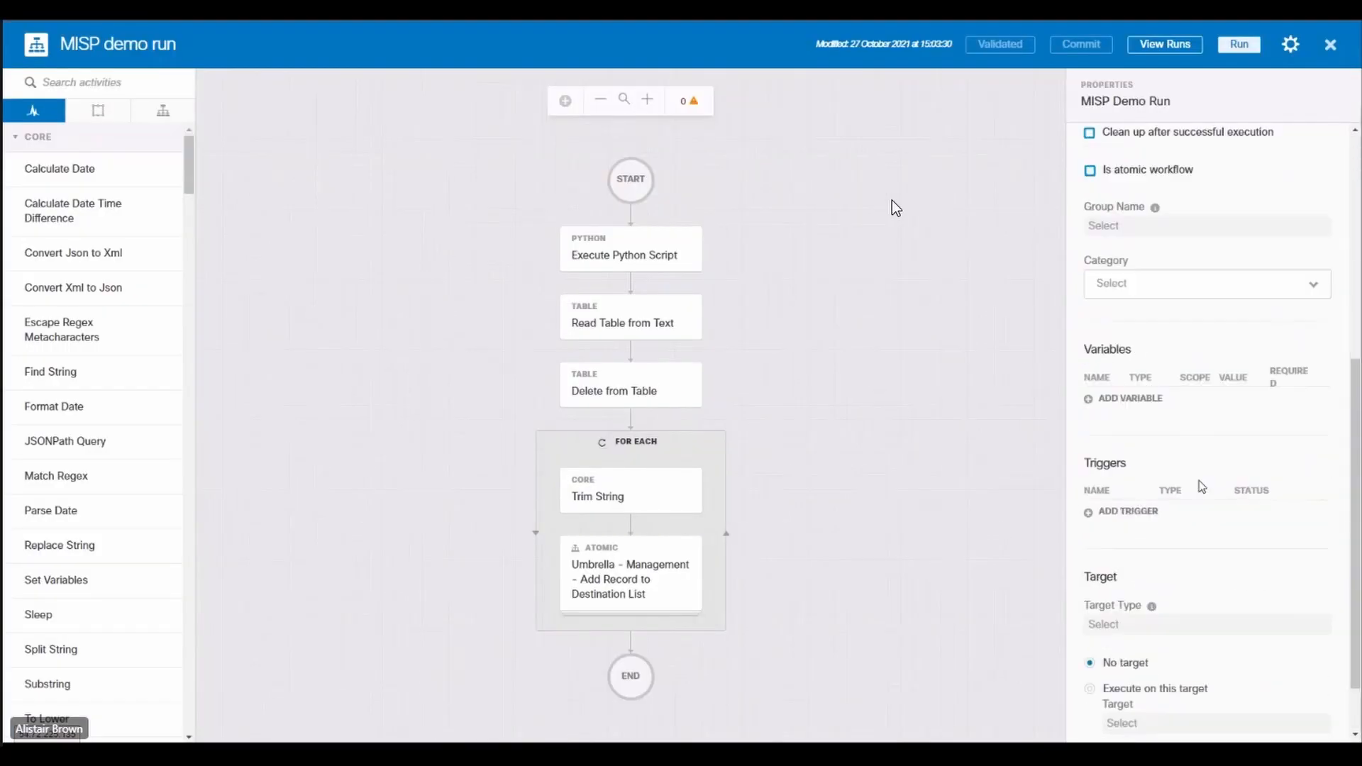
pyautogui.scroll(-1, 1201, 486)
pyautogui.click(1134, 487)
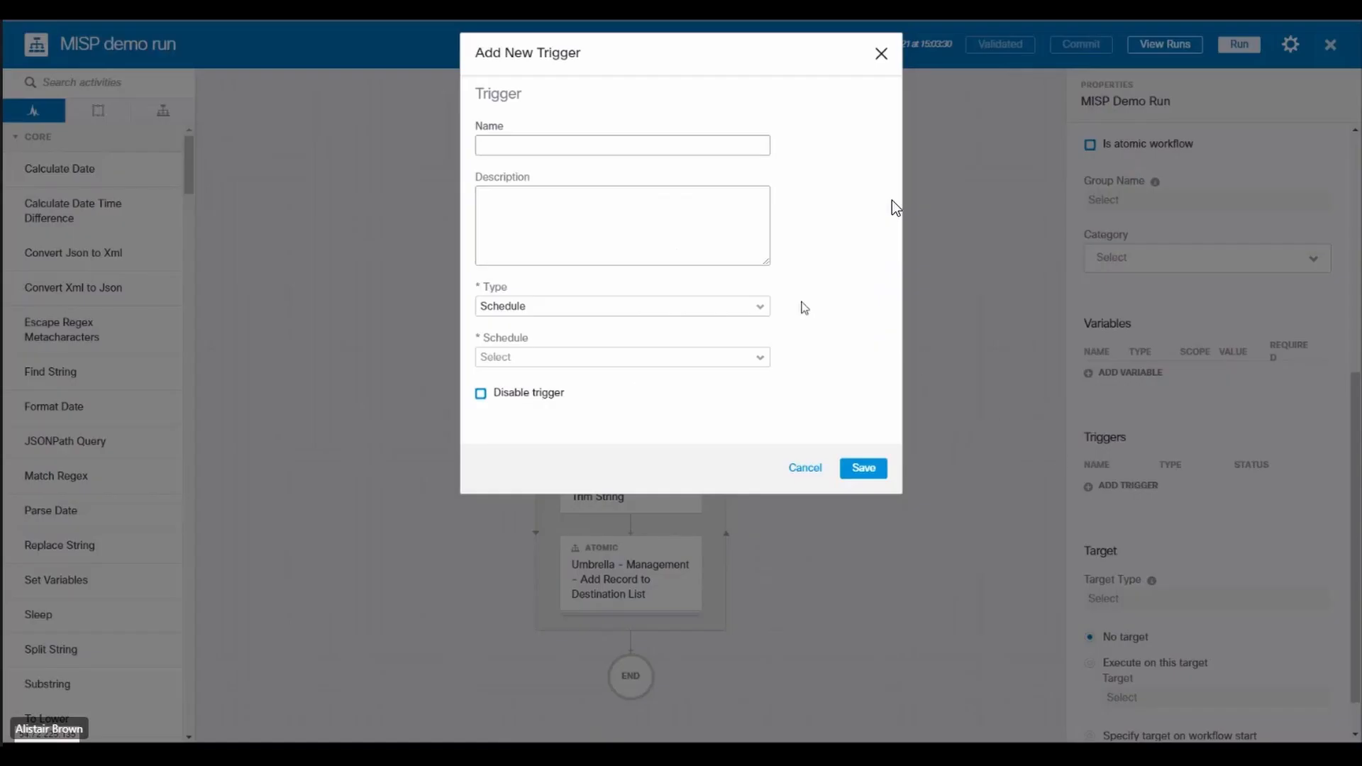
pyautogui.click(603, 146)
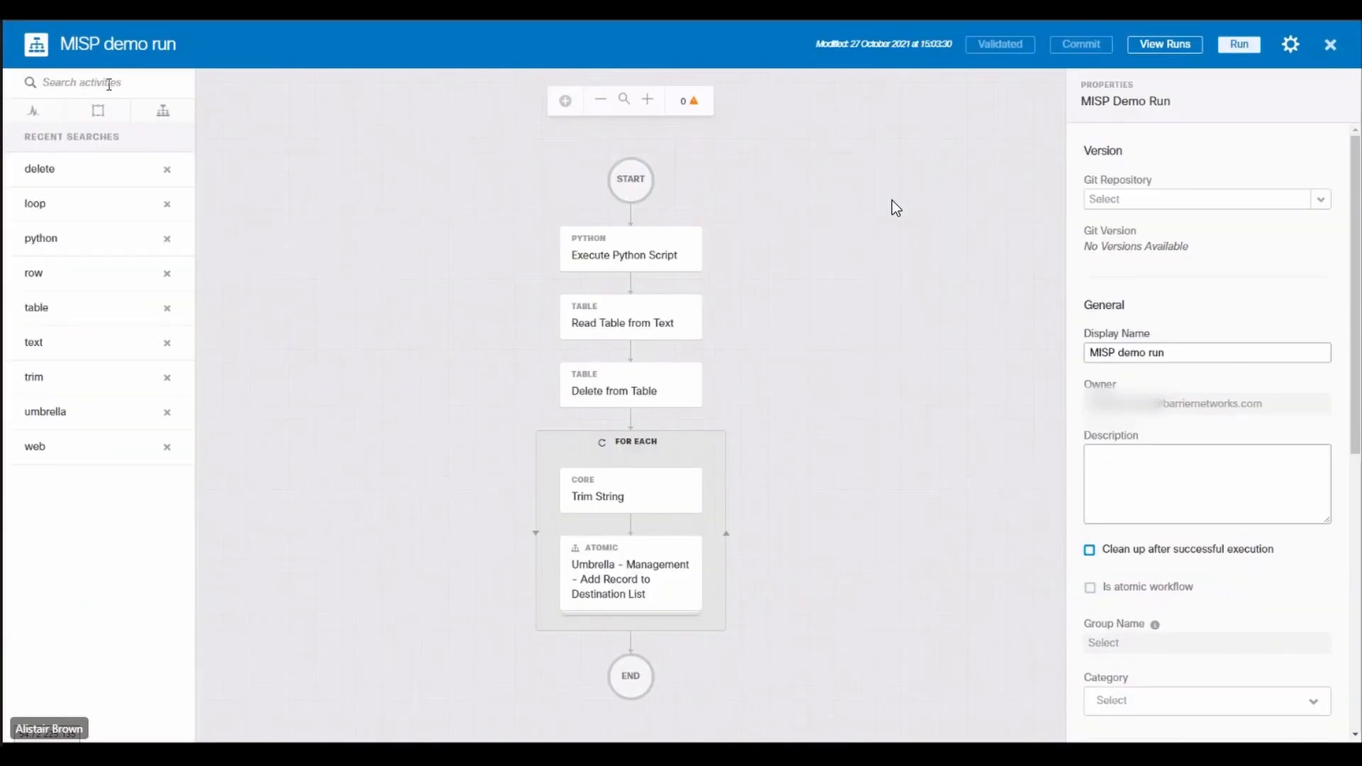
# Step: Add a Create Approval Request task between Delete from Table and the For Each loop
pyautogui.click(108, 84)
pyautogui.write('approv')
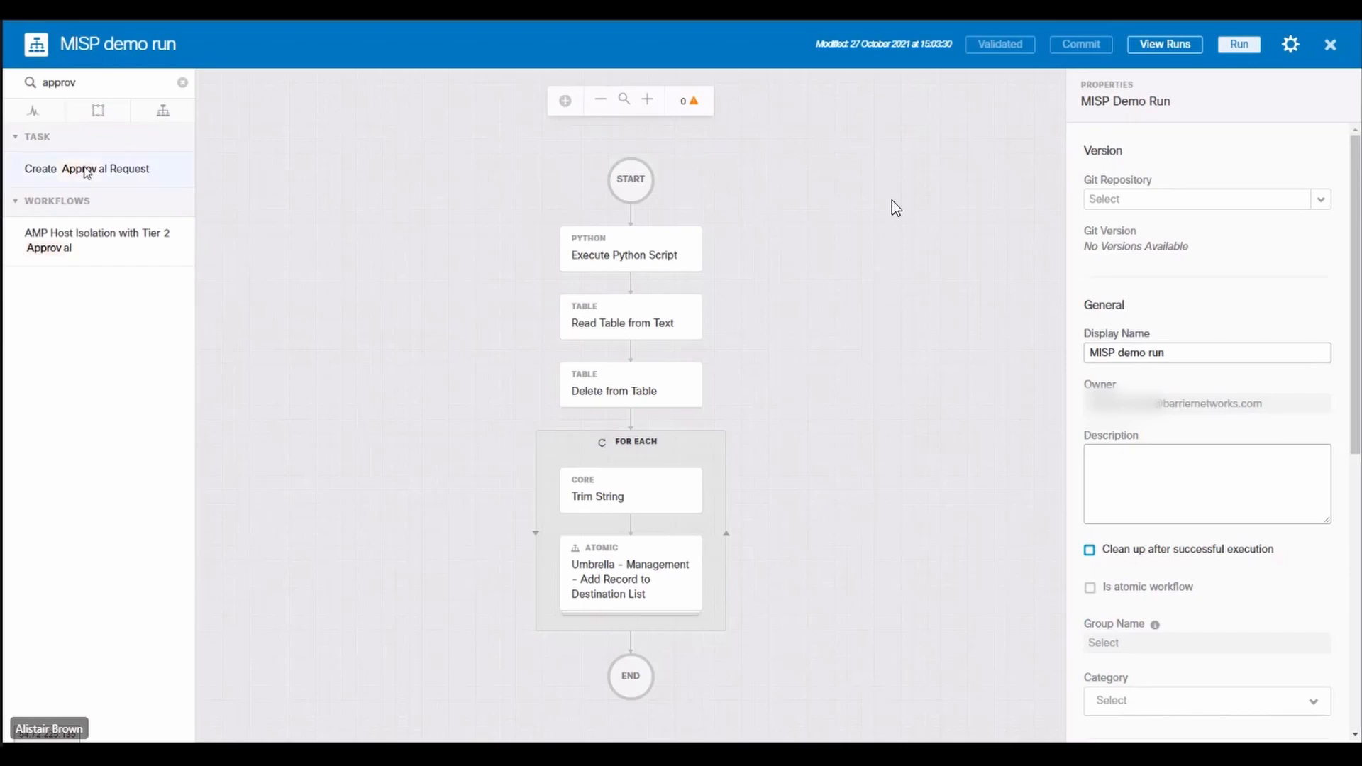
pyautogui.moveTo(85, 172); pyautogui.dragTo(633, 420)
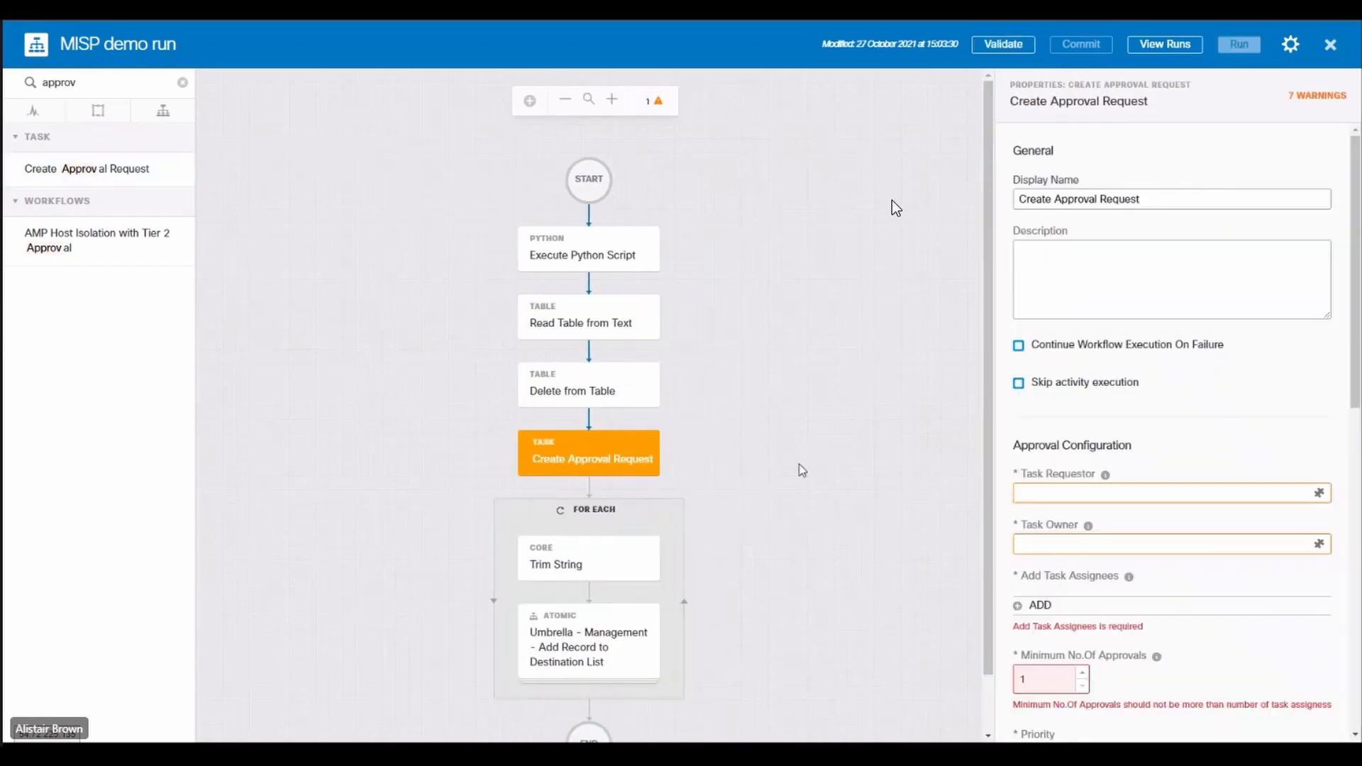
# Step: Set the approval request's Task Requestor to the global Task Requestor variable and its Task Owner to the global Task Approver variable
pyautogui.scroll(-3, 1170, 422)
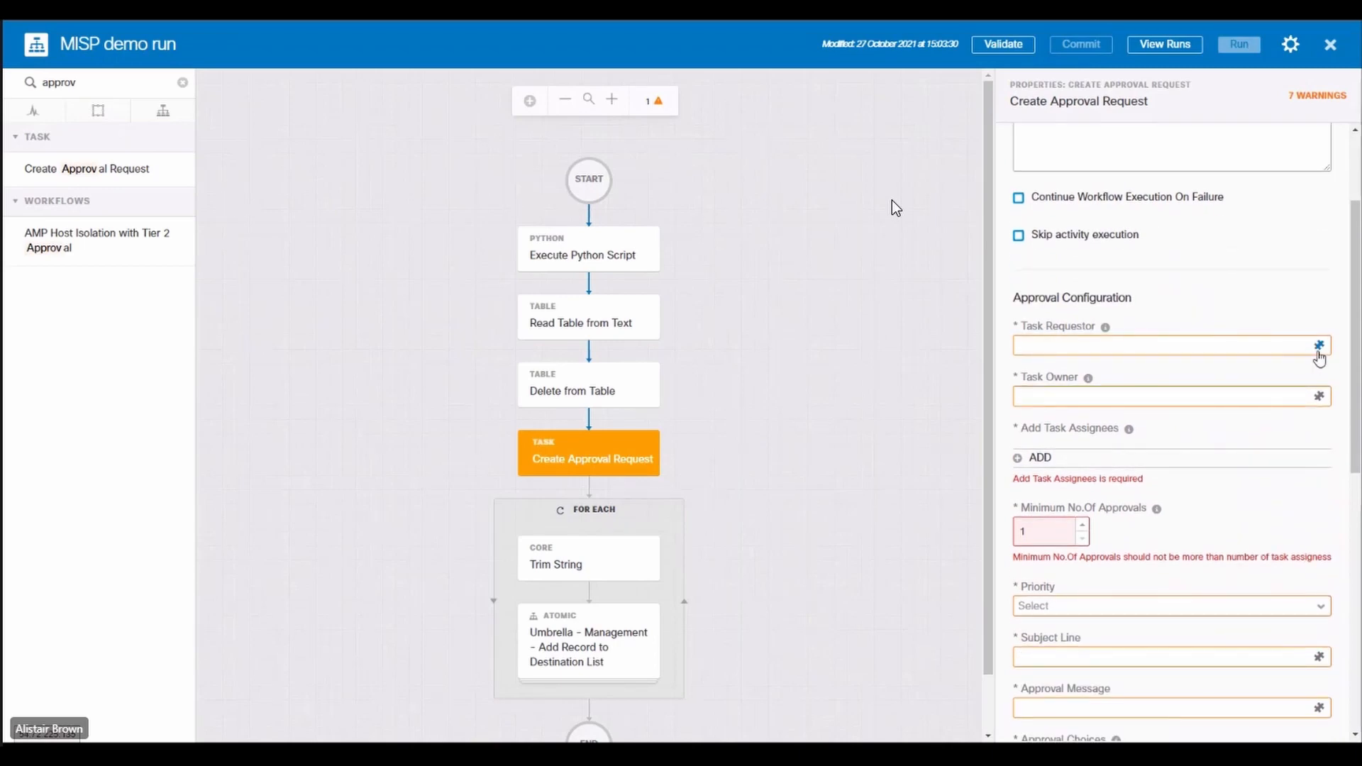
pyautogui.click(1319, 347)
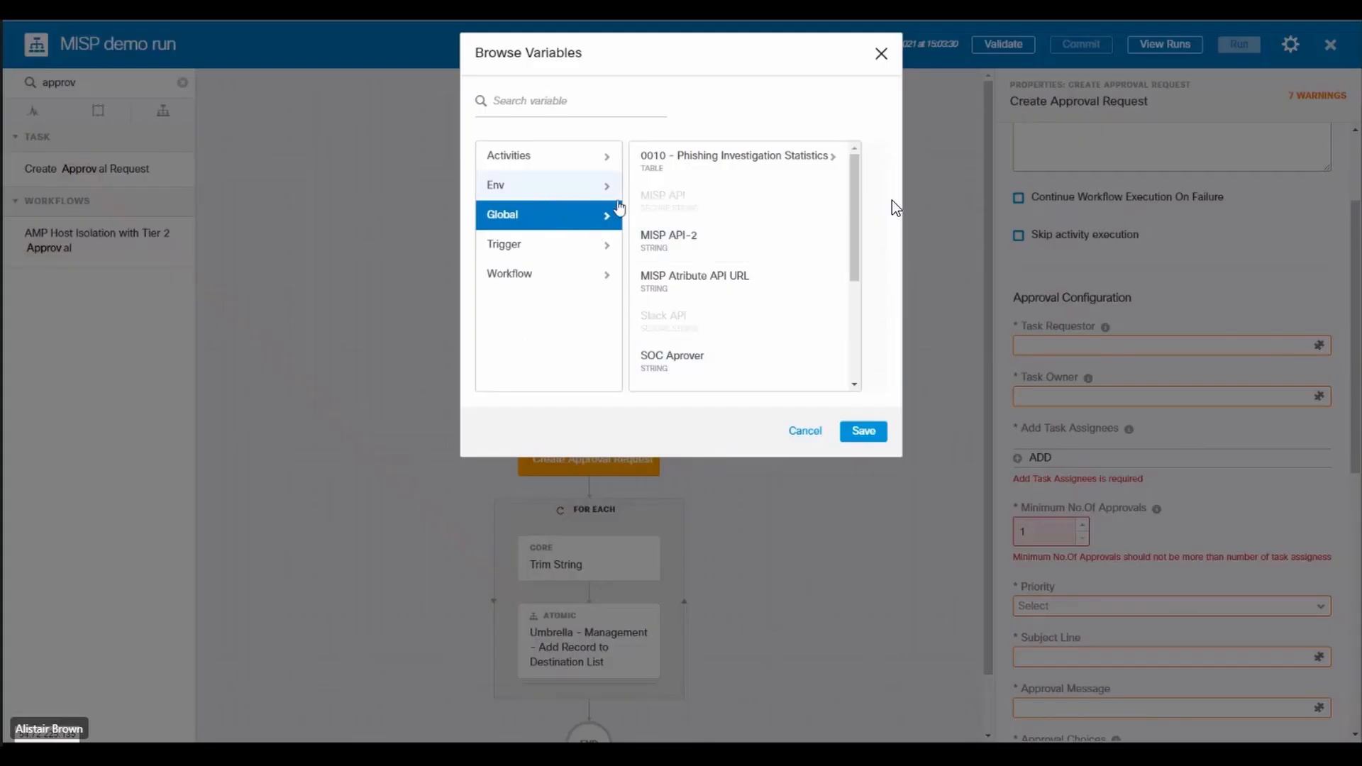
pyautogui.scroll(-3, 678, 281)
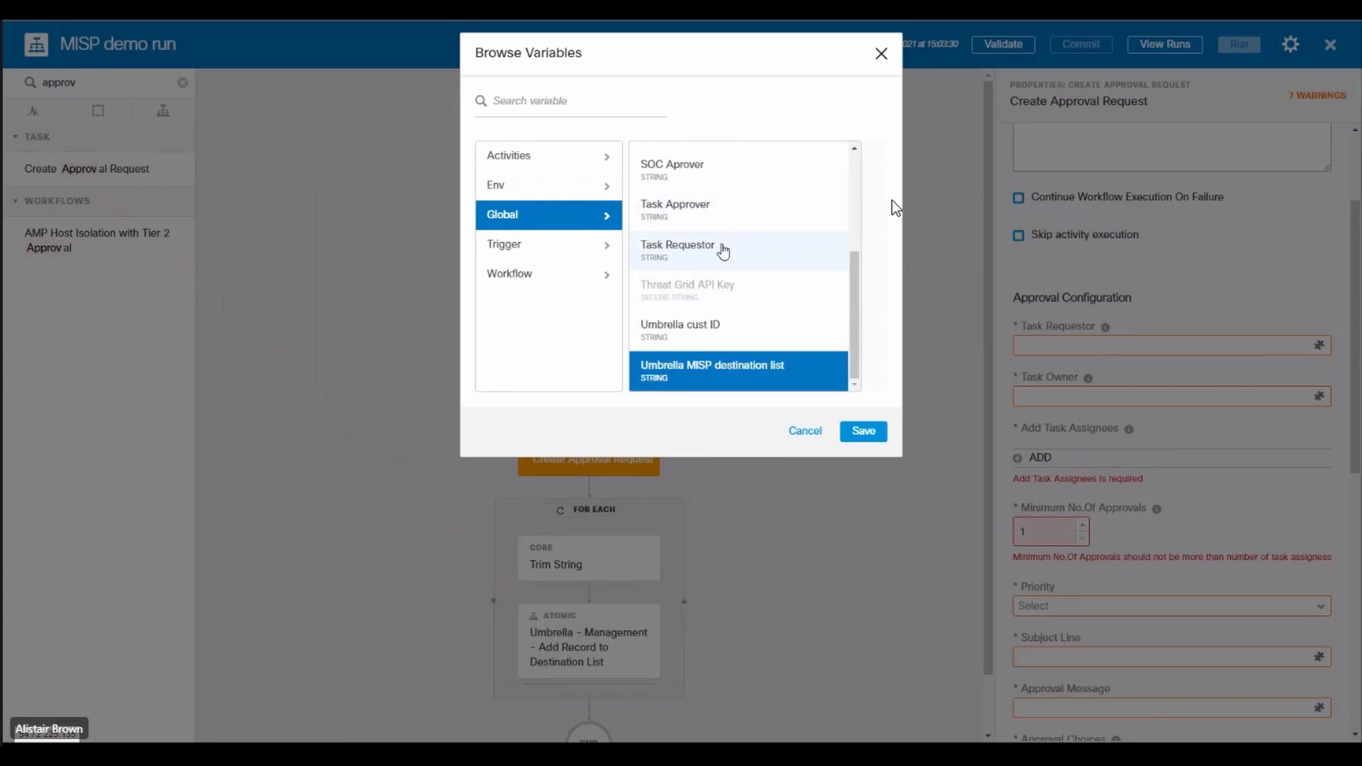
pyautogui.click(723, 251)
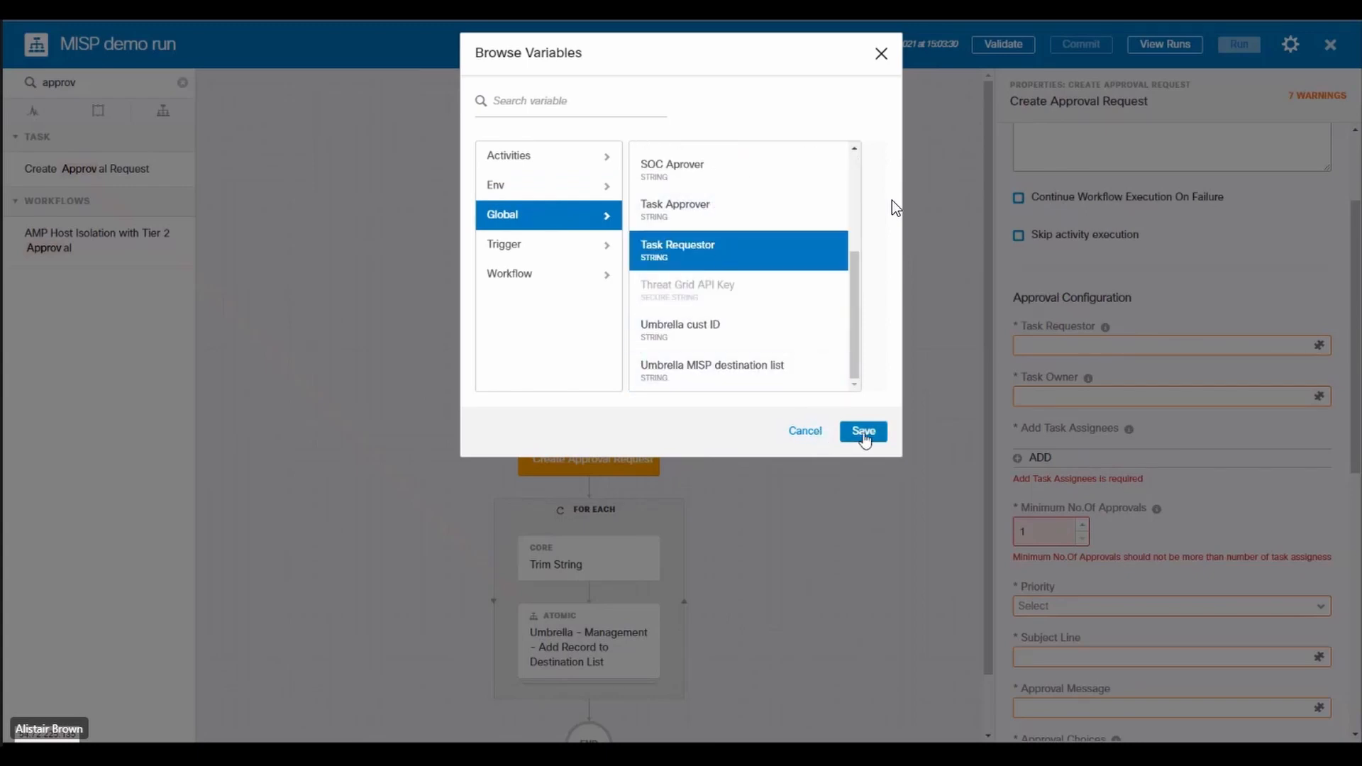
pyautogui.click(863, 431)
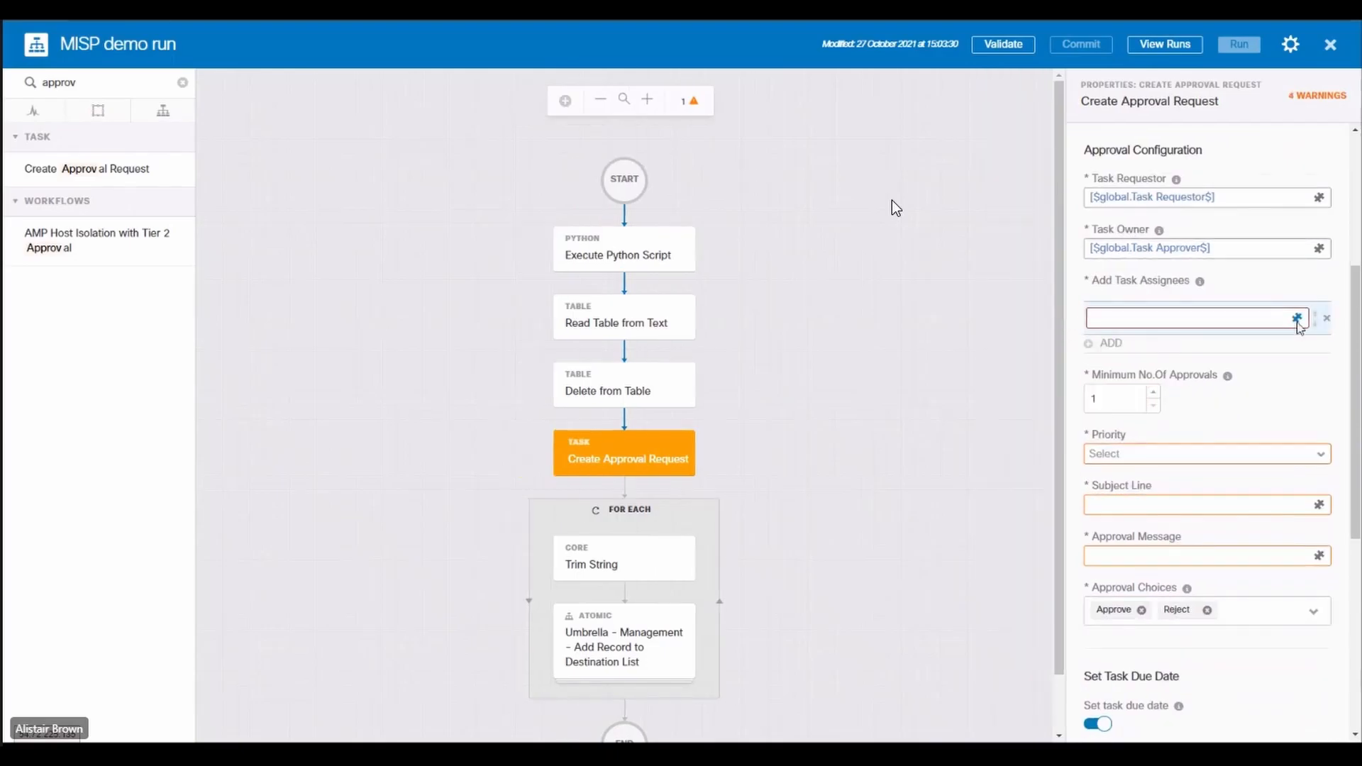
# Step: Add the global SOC Aprover variable and a second approver's e-mail address as task assignees of the approval request
pyautogui.click(1297, 318)
pyautogui.click(739, 222)
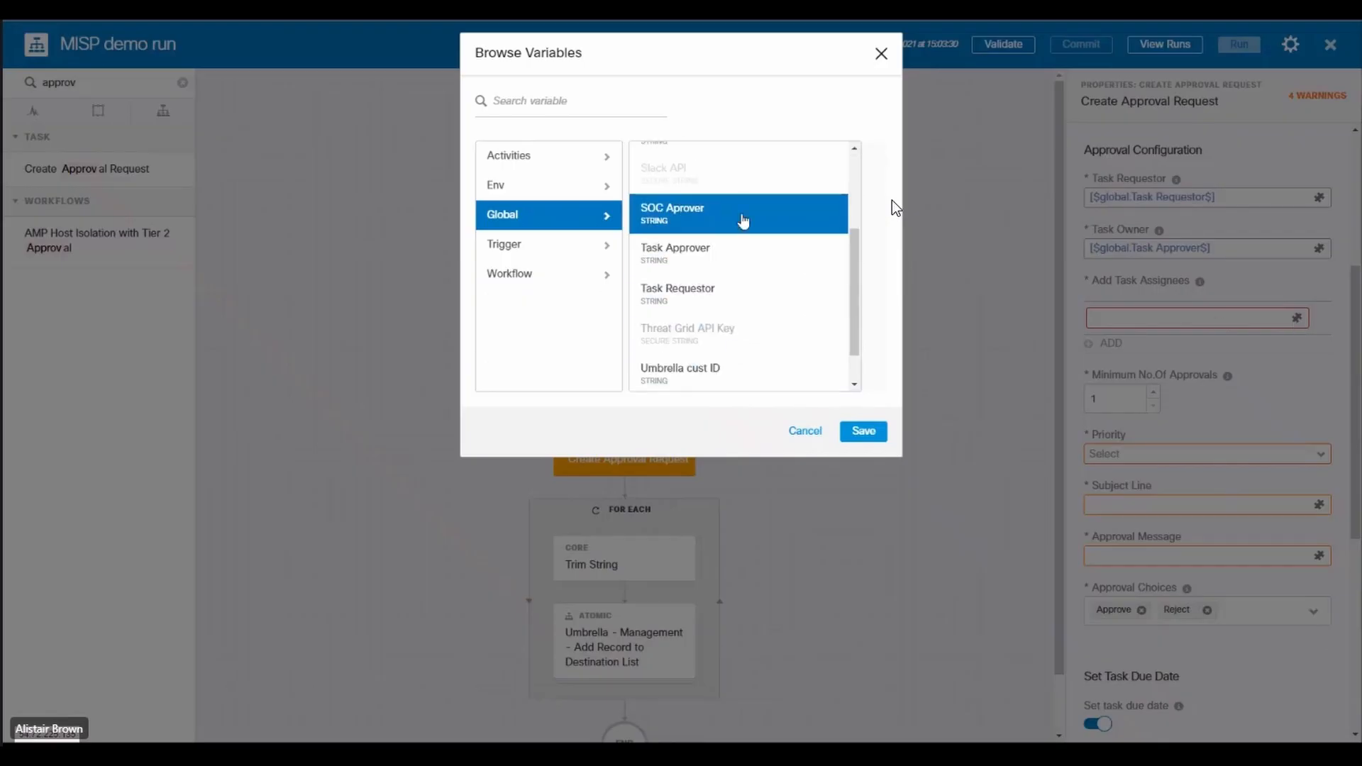
pyautogui.click(861, 429)
pyautogui.click(1091, 343)
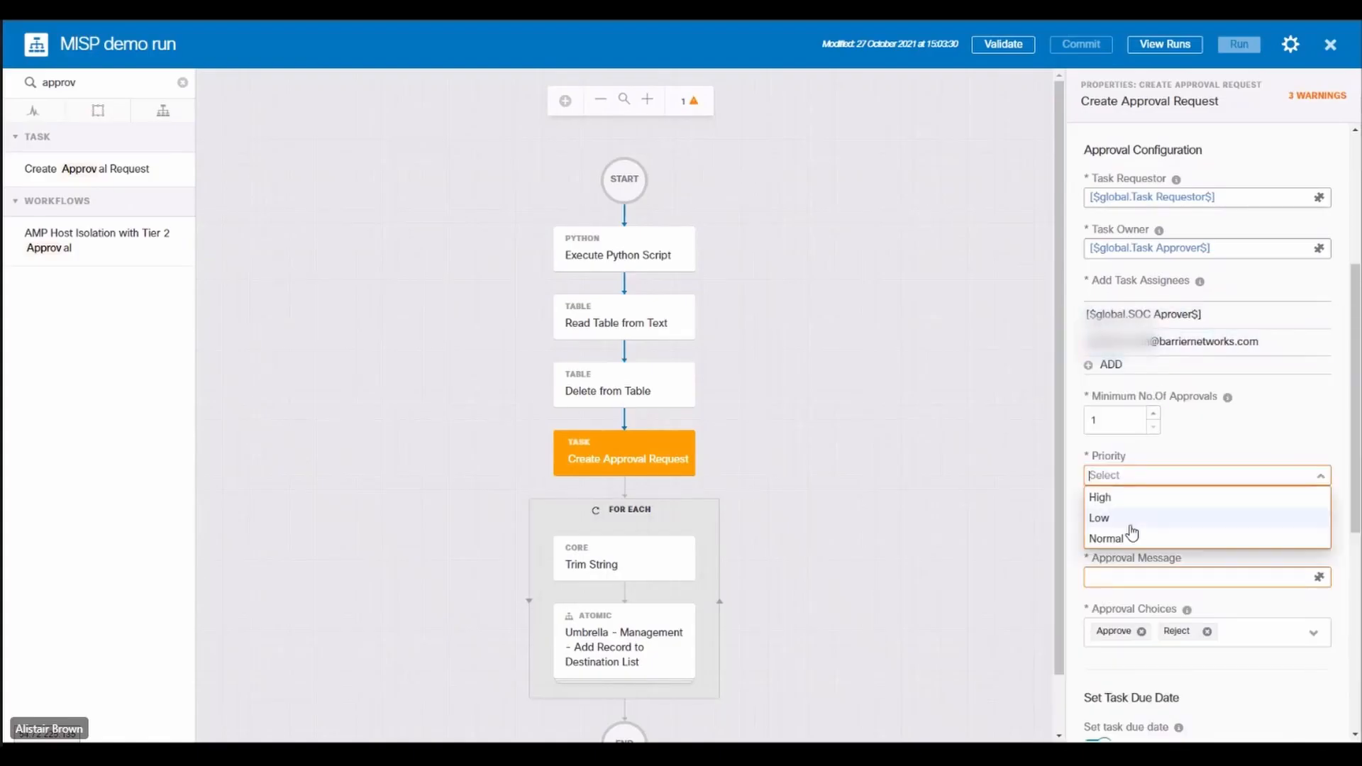
# Step: Set the approval request's priority to Normal, subject line to New MISP Intel and approval message to MISP intel ready for Approval
pyautogui.click(1131, 533)
pyautogui.click(1199, 451)
pyautogui.write('New MISP Intel')
pyautogui.click(1199, 502)
pyautogui.write('MISP intel ready for Approval')
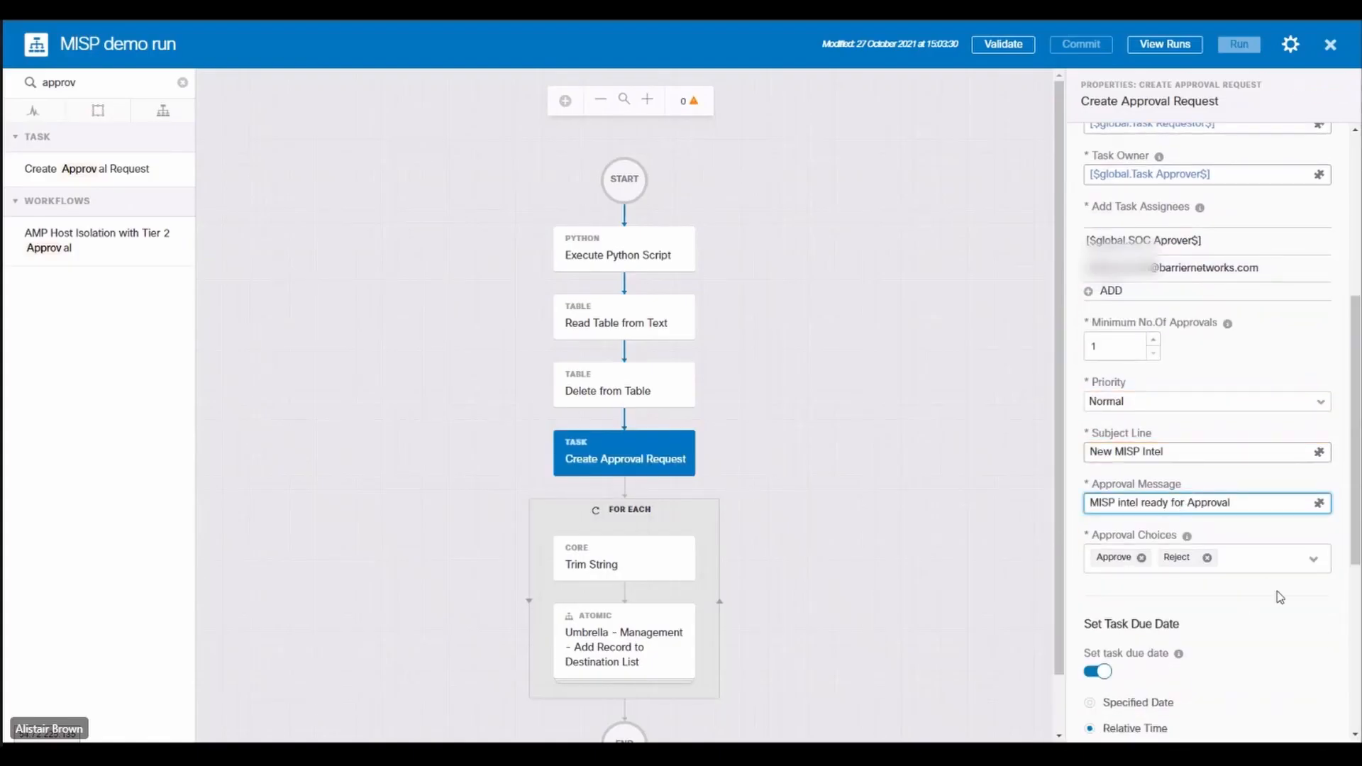
pyautogui.scroll(-5, 1276, 597)
# Step: Add Slack - Send Message to Channel after Create Approval Request, with the global Slack API variable as its authorization token
pyautogui.doubleClick(99, 83)
pyautogui.write('slack')
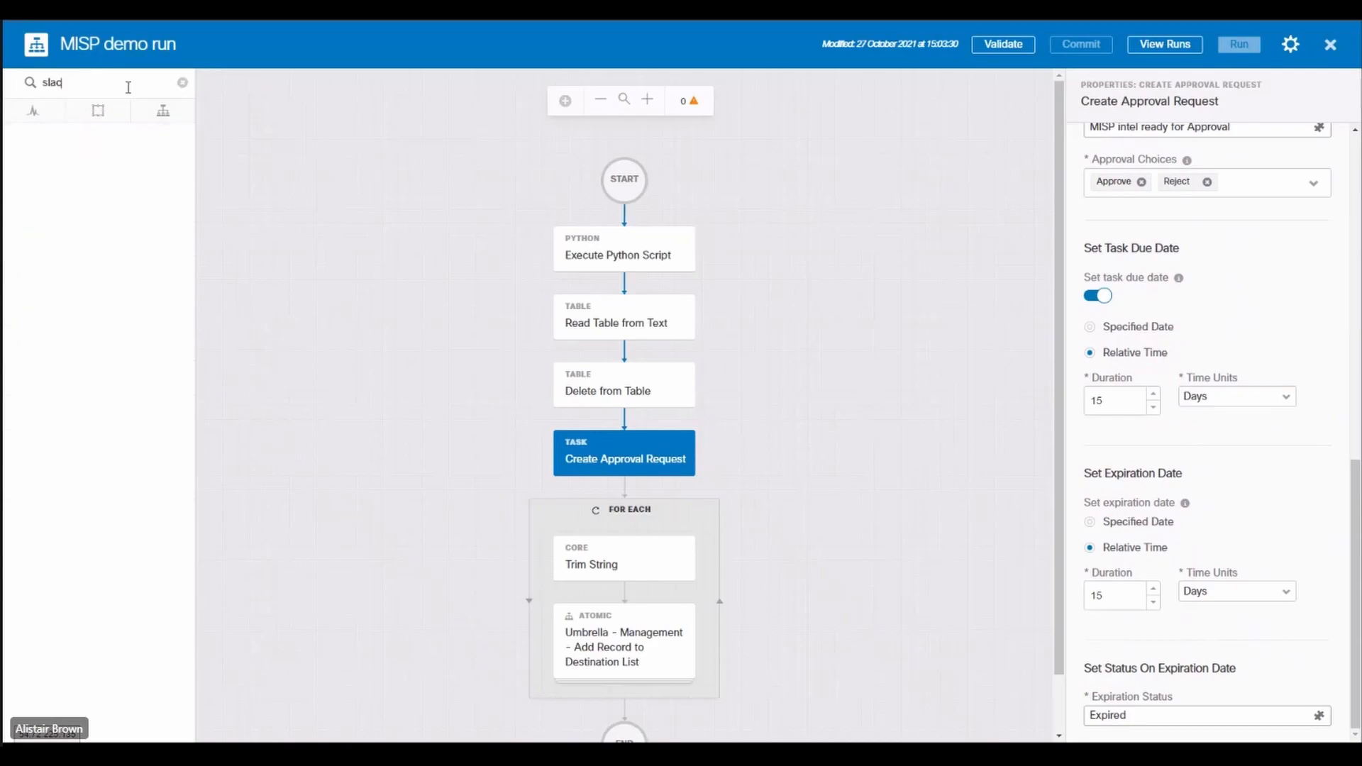
pyautogui.moveTo(99, 210); pyautogui.dragTo(627, 498)
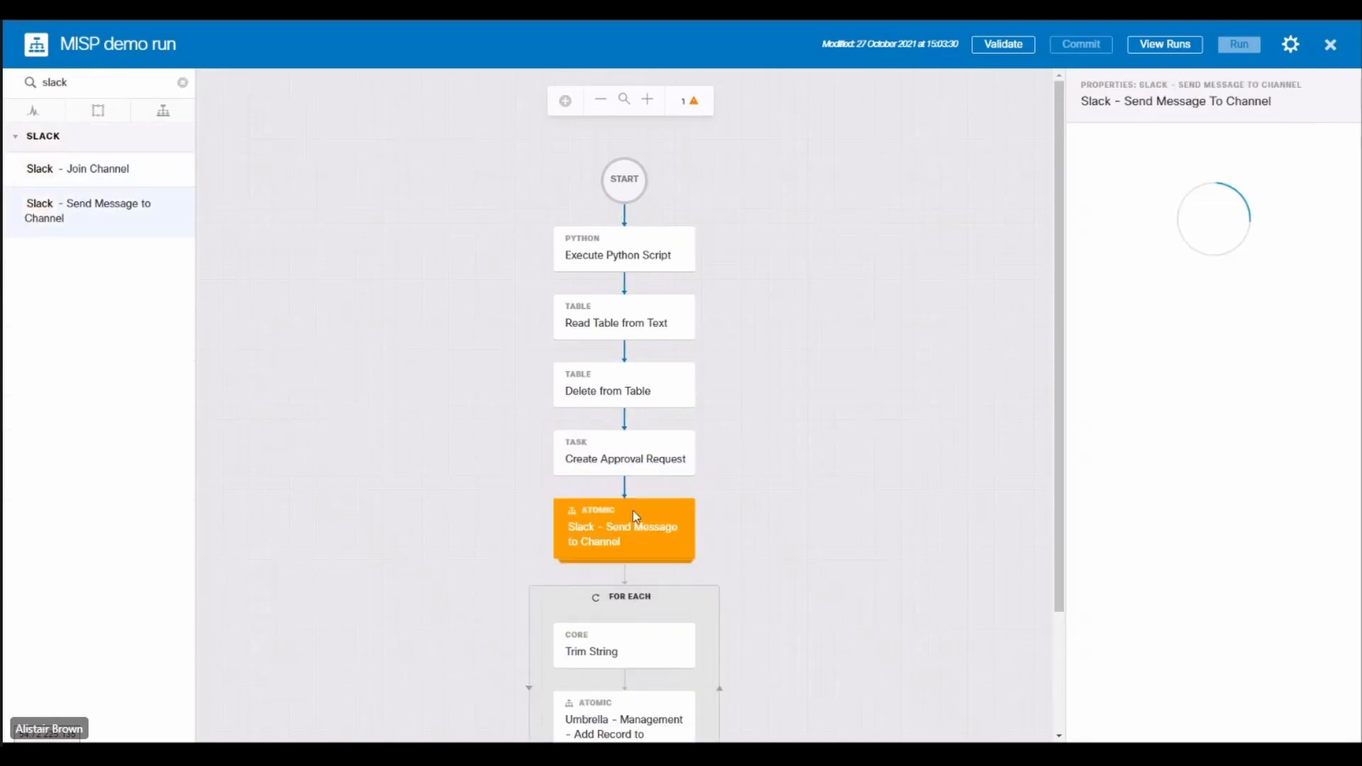
pyautogui.click(1318, 503)
pyautogui.click(516, 215)
pyautogui.scroll(-1, 671, 234)
pyautogui.click(669, 243)
pyautogui.click(863, 430)
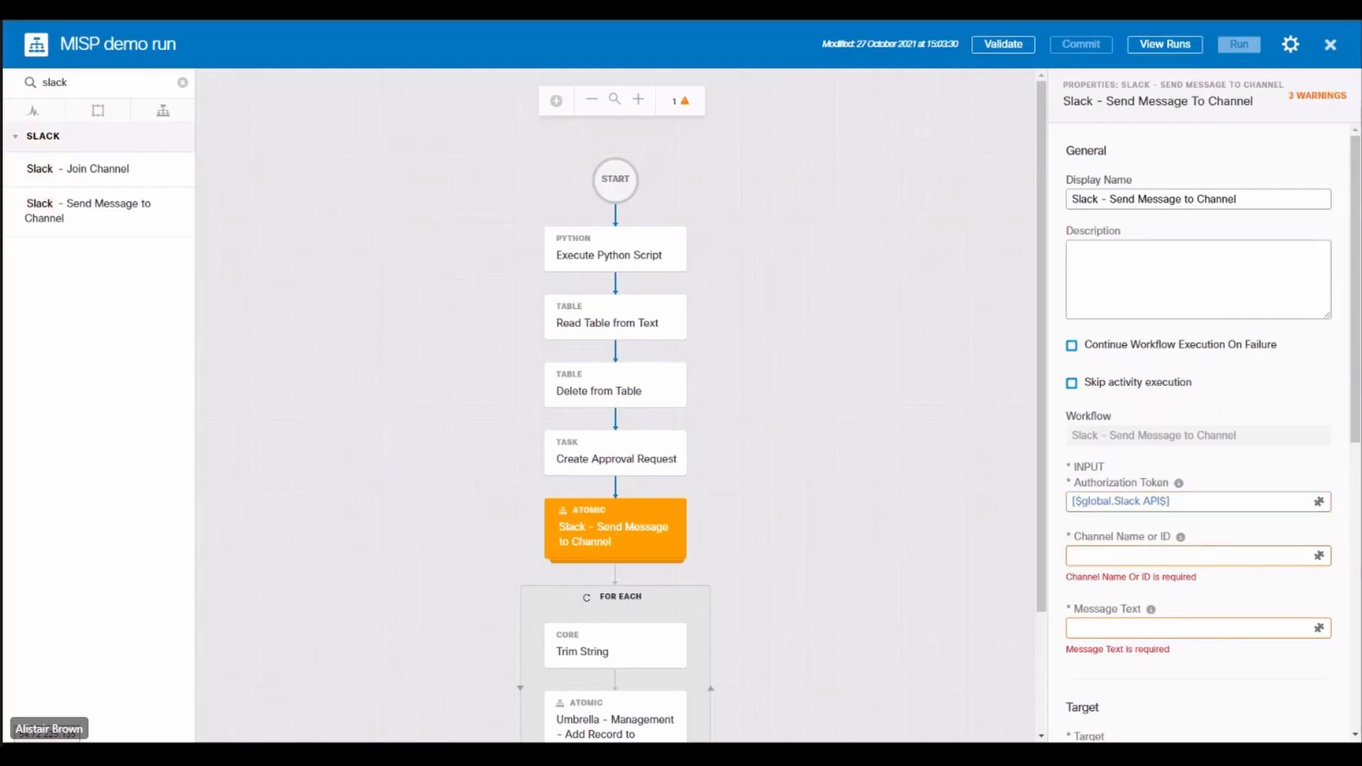
# Step: Set the Slack channel to #cisco-securex and the message text to Please review these IoCs for approval
pyautogui.click(1177, 556)
pyautogui.write('#cisco-securex')
pyautogui.click(1197, 610)
pyautogui.scroll(-1, 1183, 595)
pyautogui.write('Please review these IoCs for approval')
pyautogui.click(1318, 535)
pyautogui.click(670, 201)
pyautogui.click(808, 256)
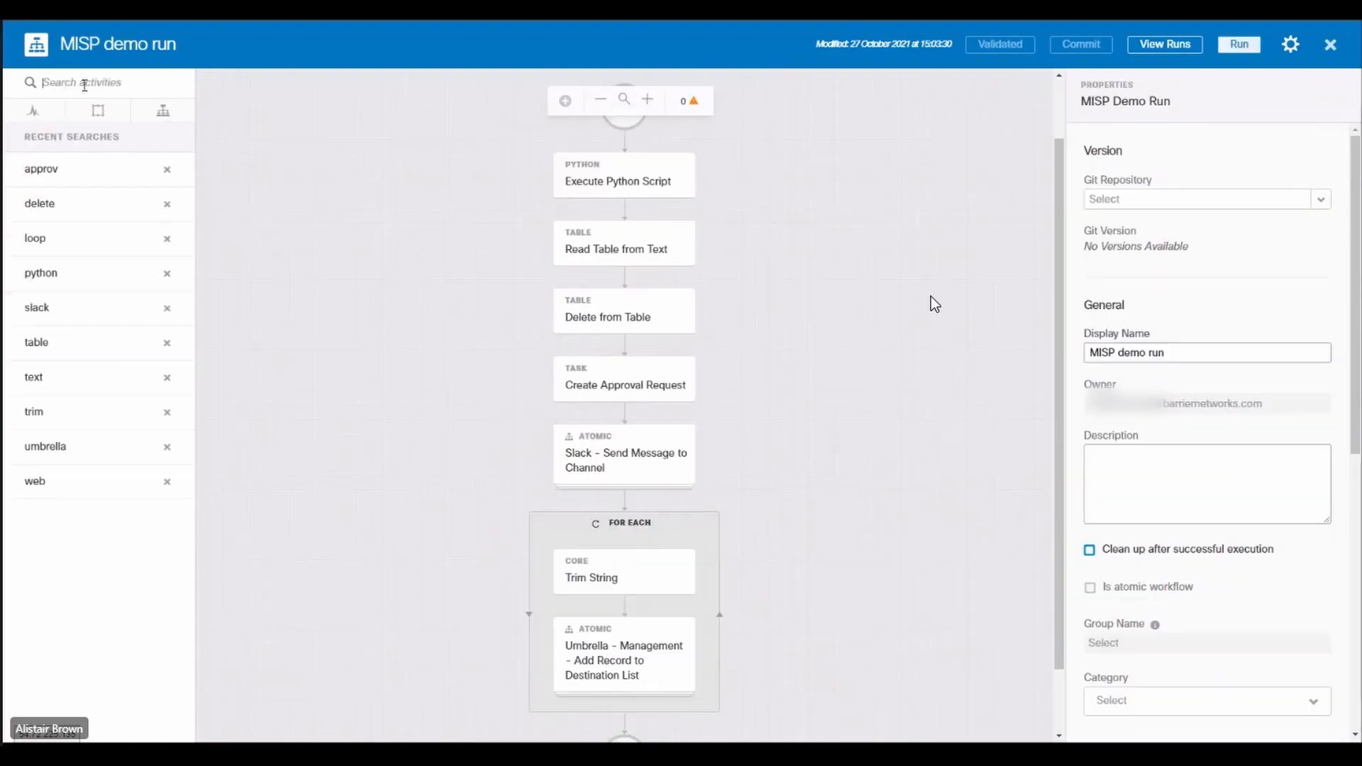
# Step: Add a Wait For Event task after the Slack message, with the event type Approval Task Event
pyautogui.write('wait')
pyautogui.moveTo(62, 168); pyautogui.dragTo(624, 500)
pyautogui.click(1205, 491)
pyautogui.click(1142, 514)
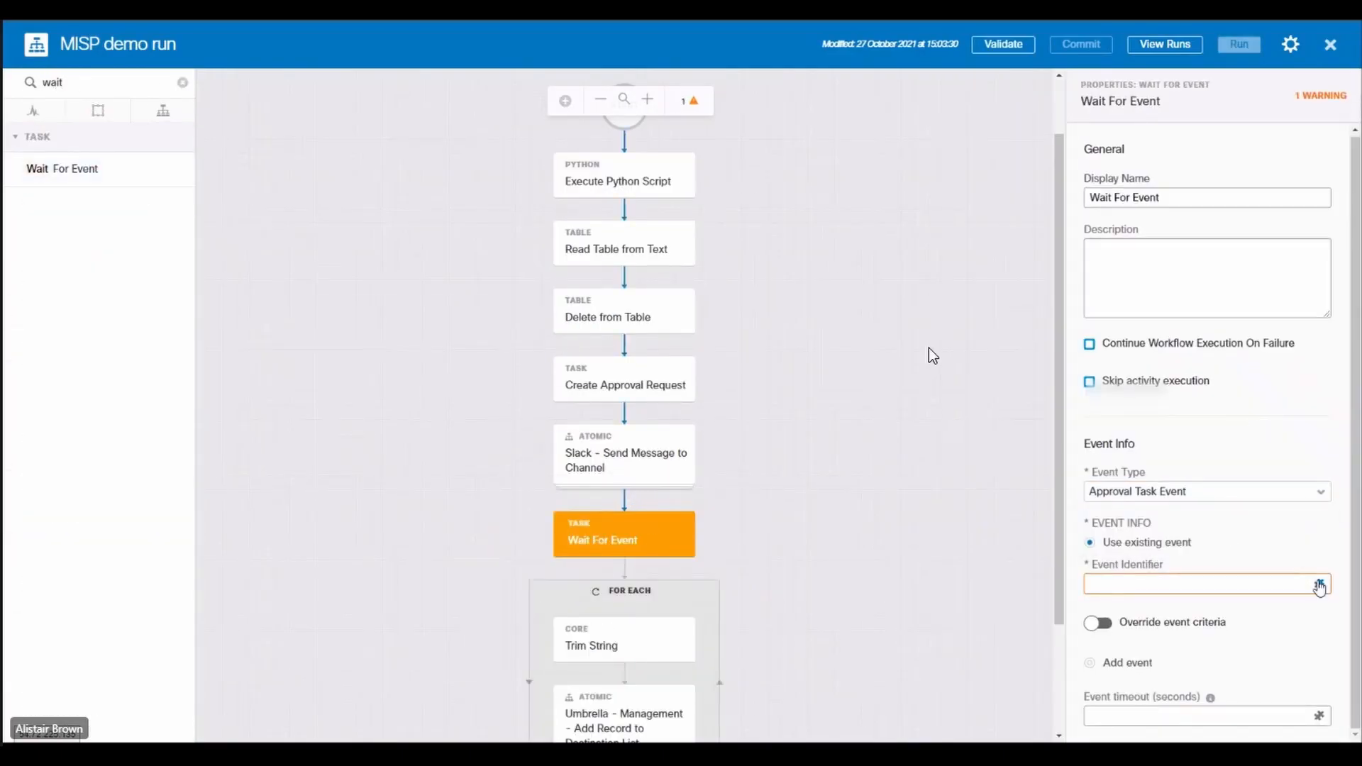
# Step: Set the Wait For Event identifier to the Created task ID of the Create Approval Request activity
pyautogui.click(1319, 585)
pyautogui.click(652, 284)
pyautogui.scroll(-5, 780, 248)
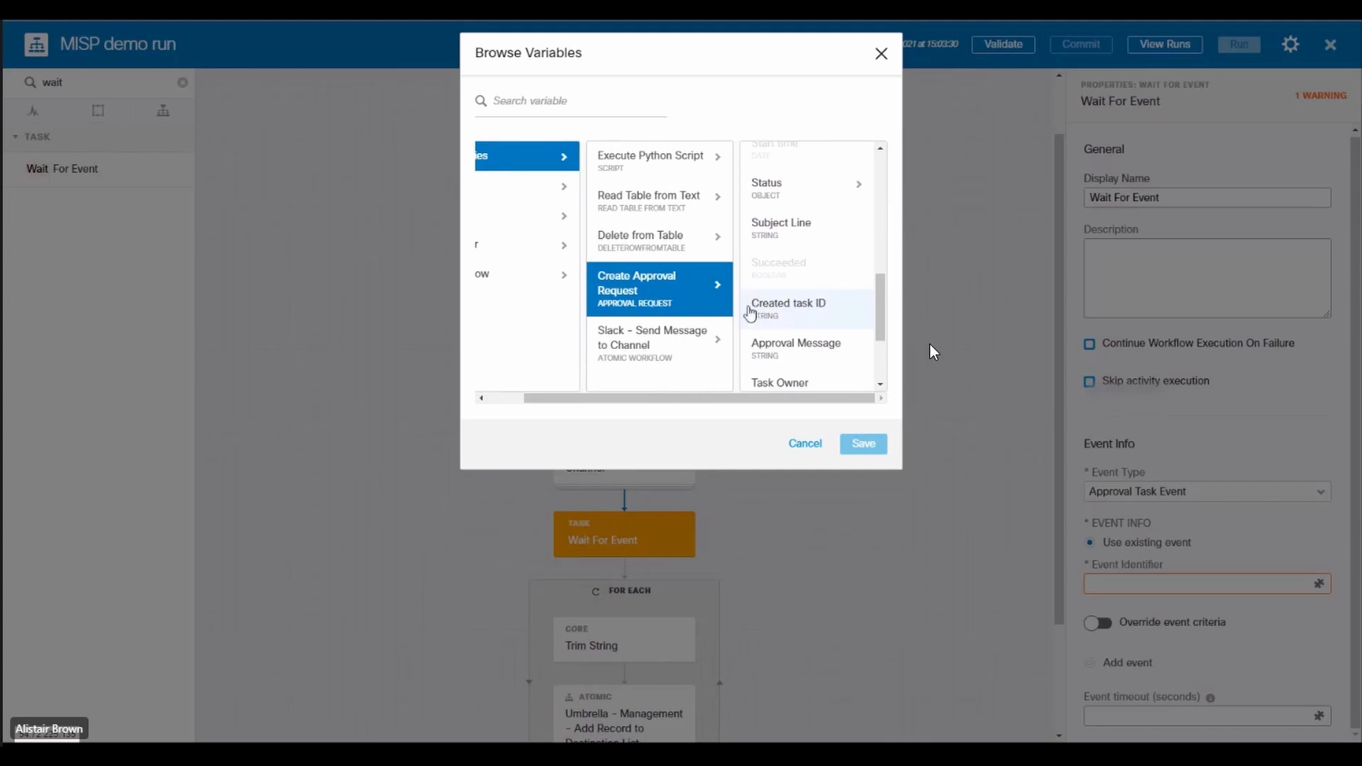
pyautogui.click(773, 312)
pyautogui.click(861, 445)
pyautogui.click(735, 513)
# Step: Add a Condition Block after Wait For Event and move the For Each loop into its first condition branch
pyautogui.scroll(-1, 733, 514)
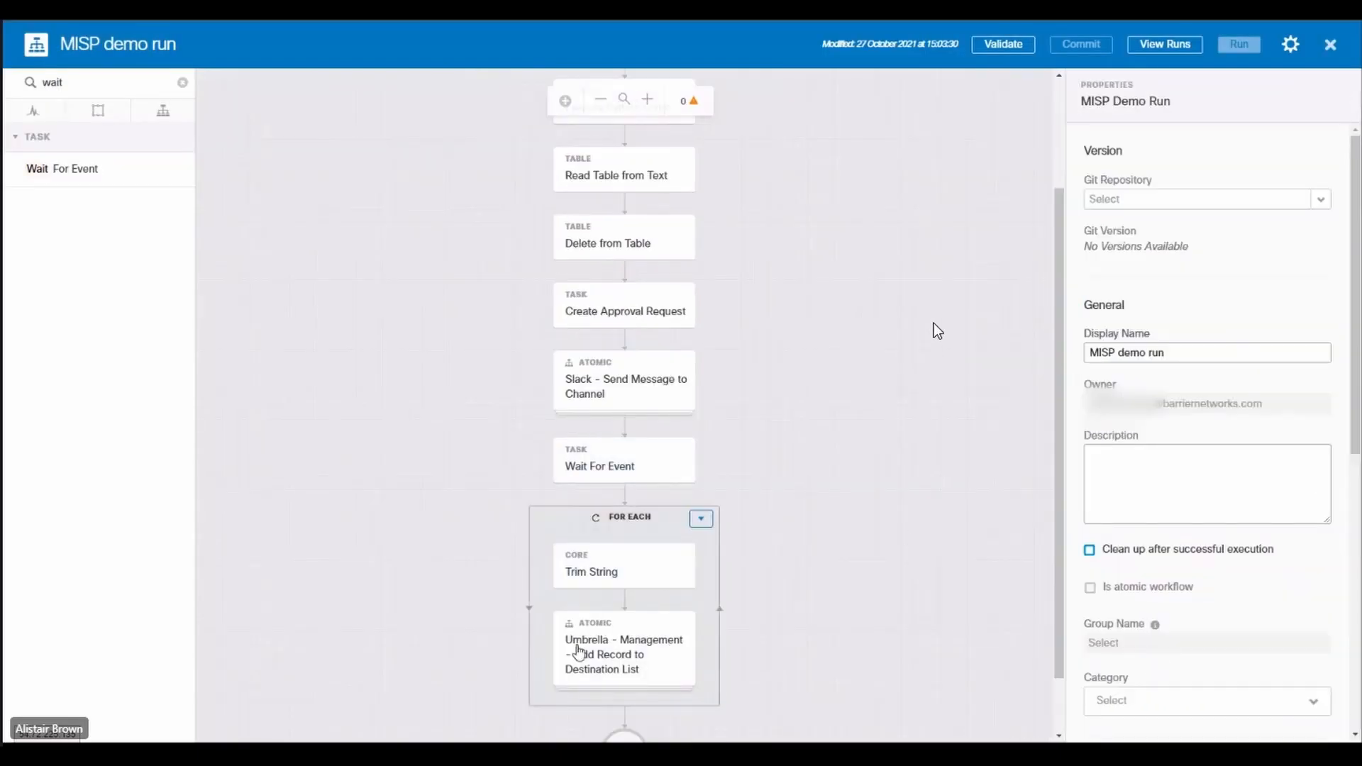
pyautogui.click(183, 83)
pyautogui.click(98, 110)
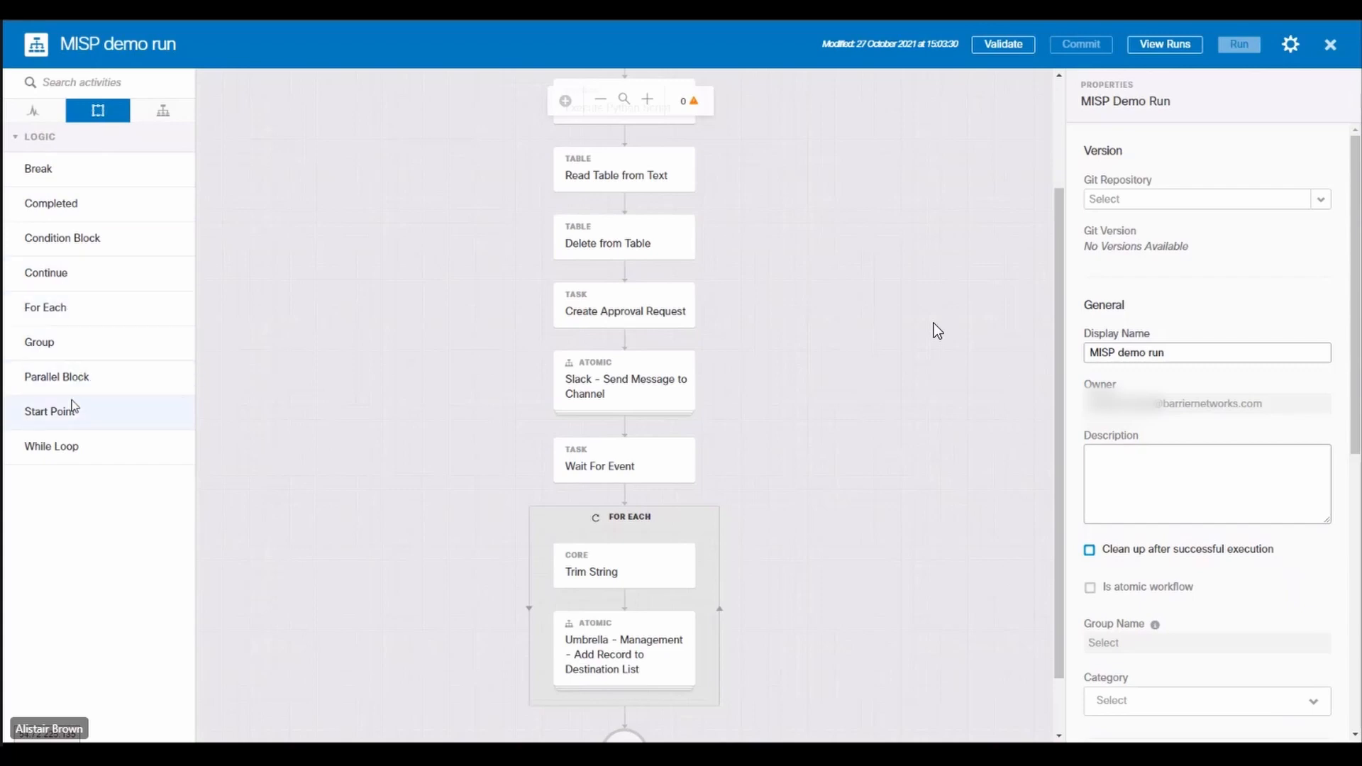
pyautogui.moveTo(67, 229); pyautogui.dragTo(629, 491)
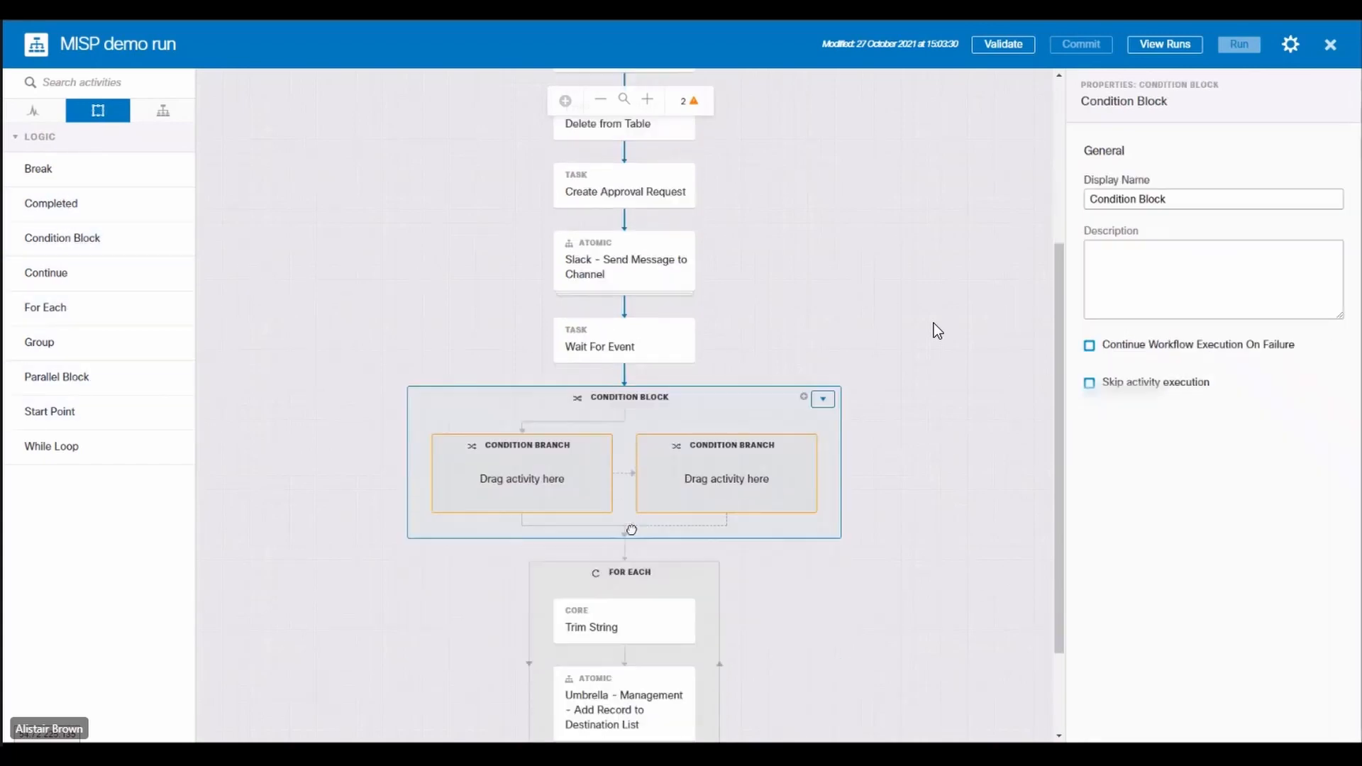
pyautogui.moveTo(609, 544); pyautogui.dragTo(518, 451)
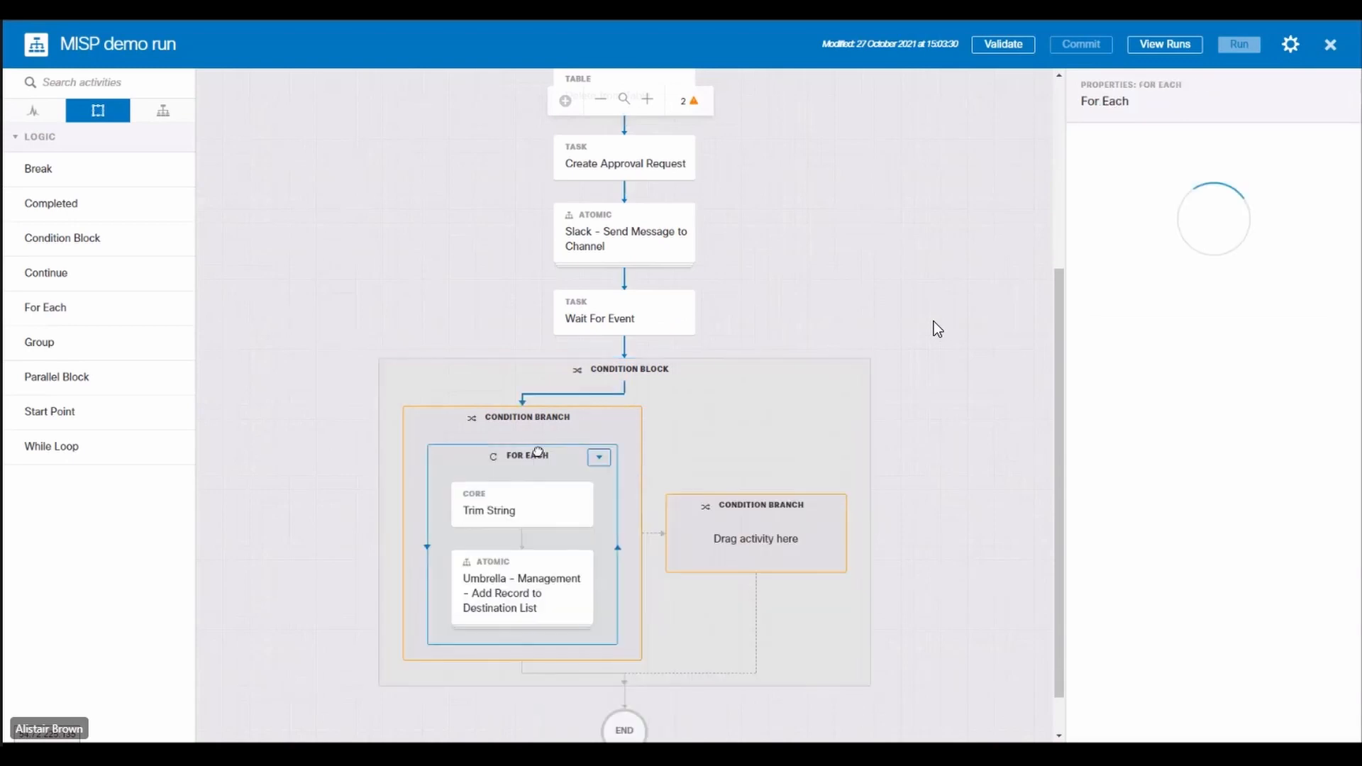
# Step: Set the condition of the branch holding the For Each loop to Wait For Event Response equals Approved
pyautogui.click(1311, 500)
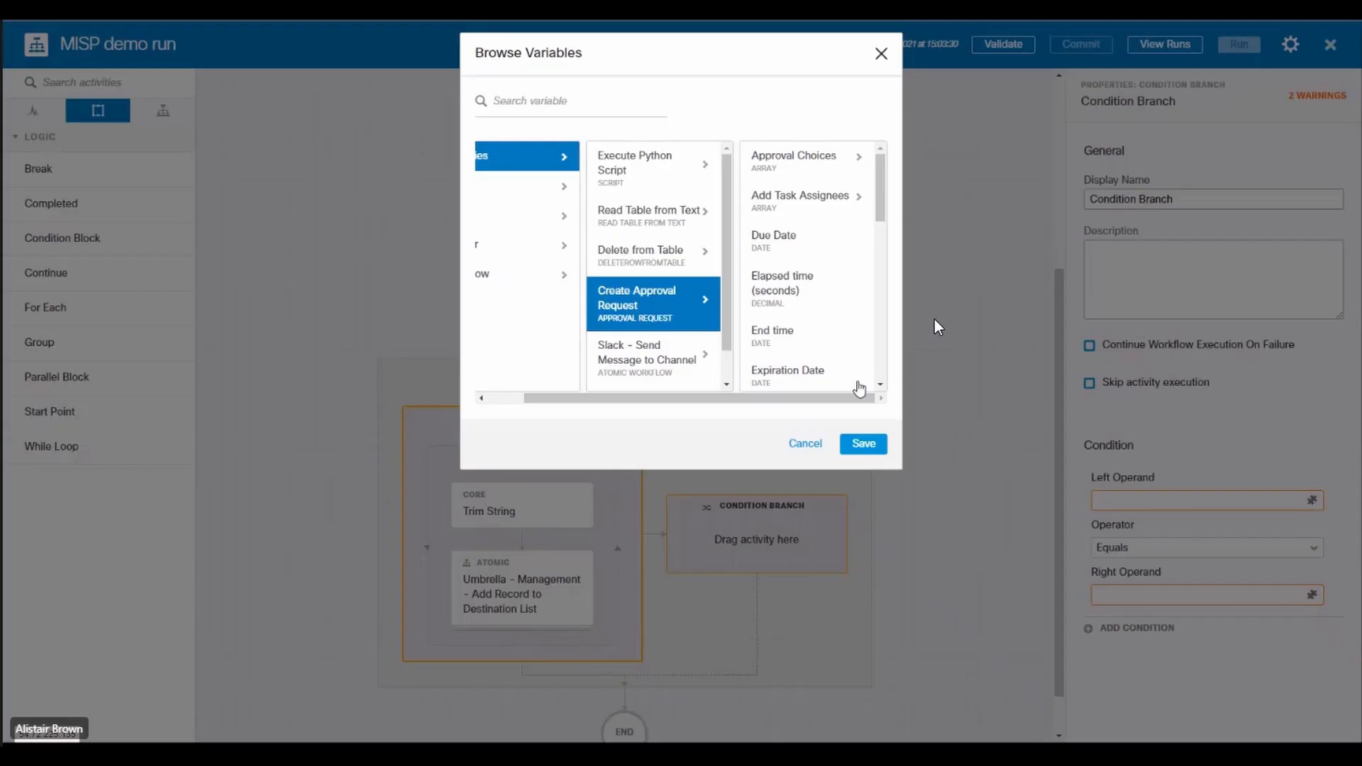
pyautogui.scroll(-1, 624, 362)
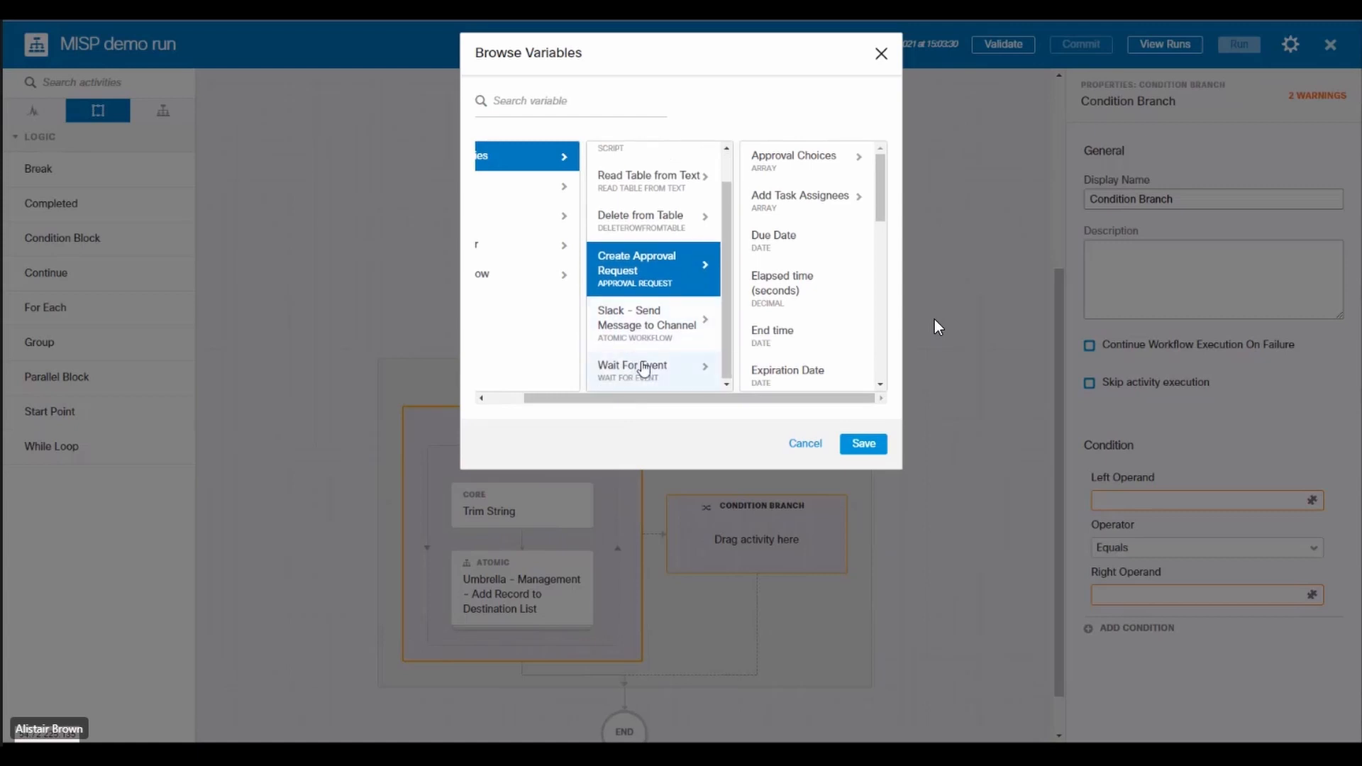
pyautogui.click(641, 369)
pyautogui.scroll(-3, 815, 249)
pyautogui.click(814, 248)
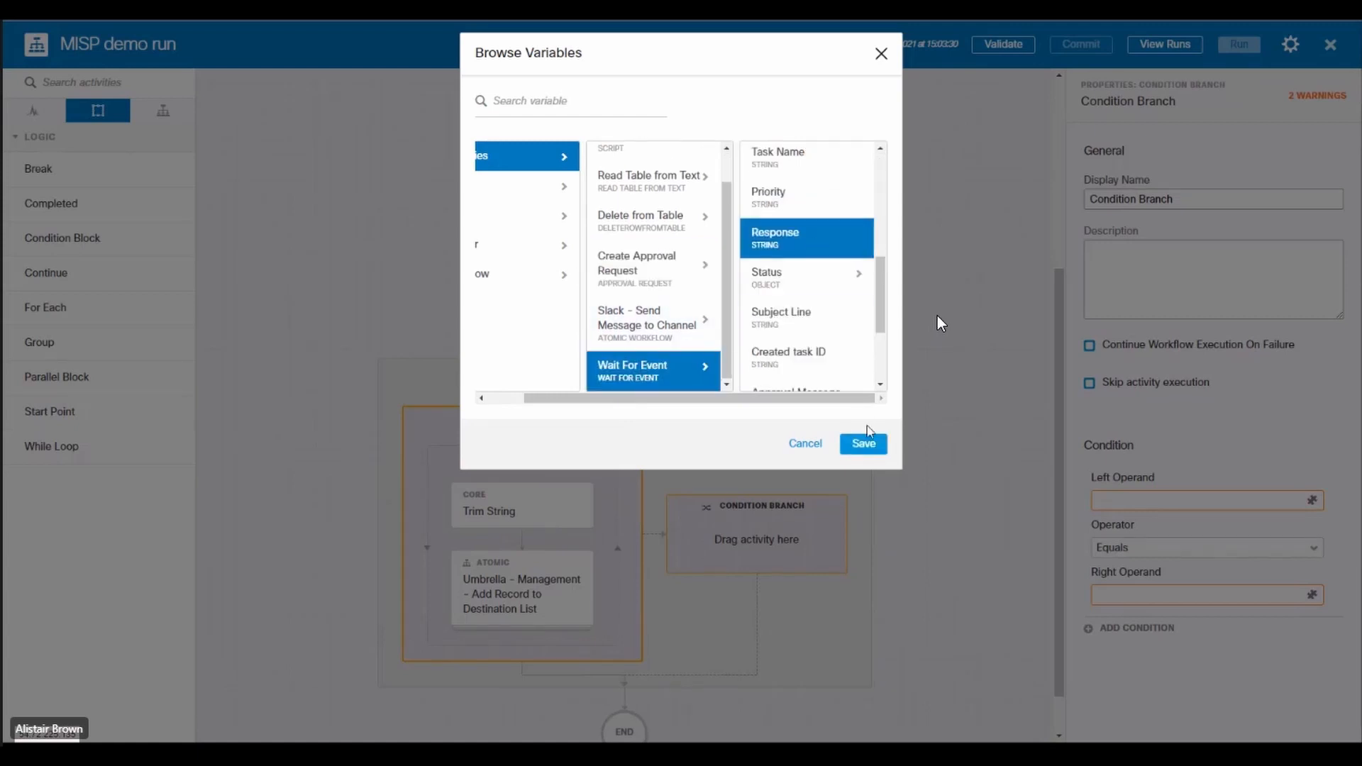
pyautogui.click(869, 443)
pyautogui.click(1146, 609)
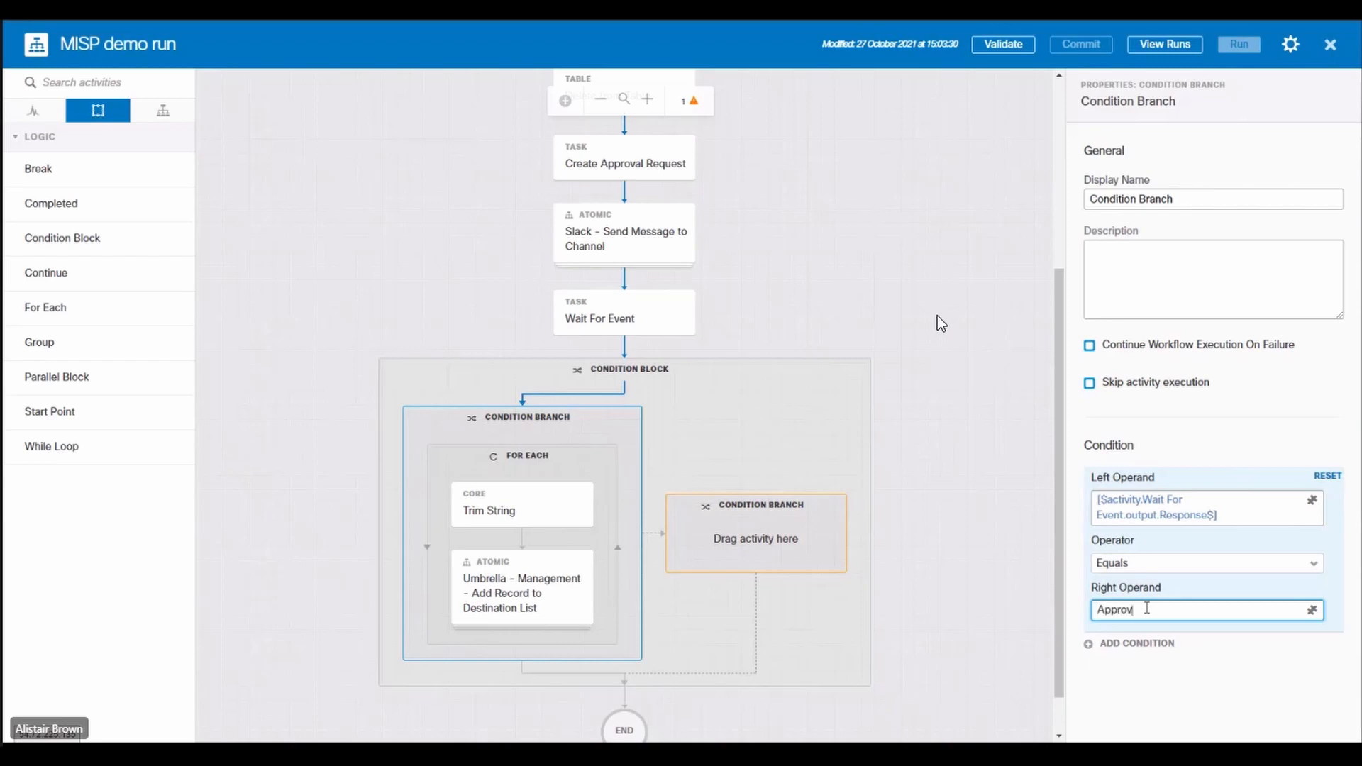
pyautogui.write('Approved')
# Step: Set the empty branch's condition to Wait For Event Response equals Rejected
pyautogui.click(772, 523)
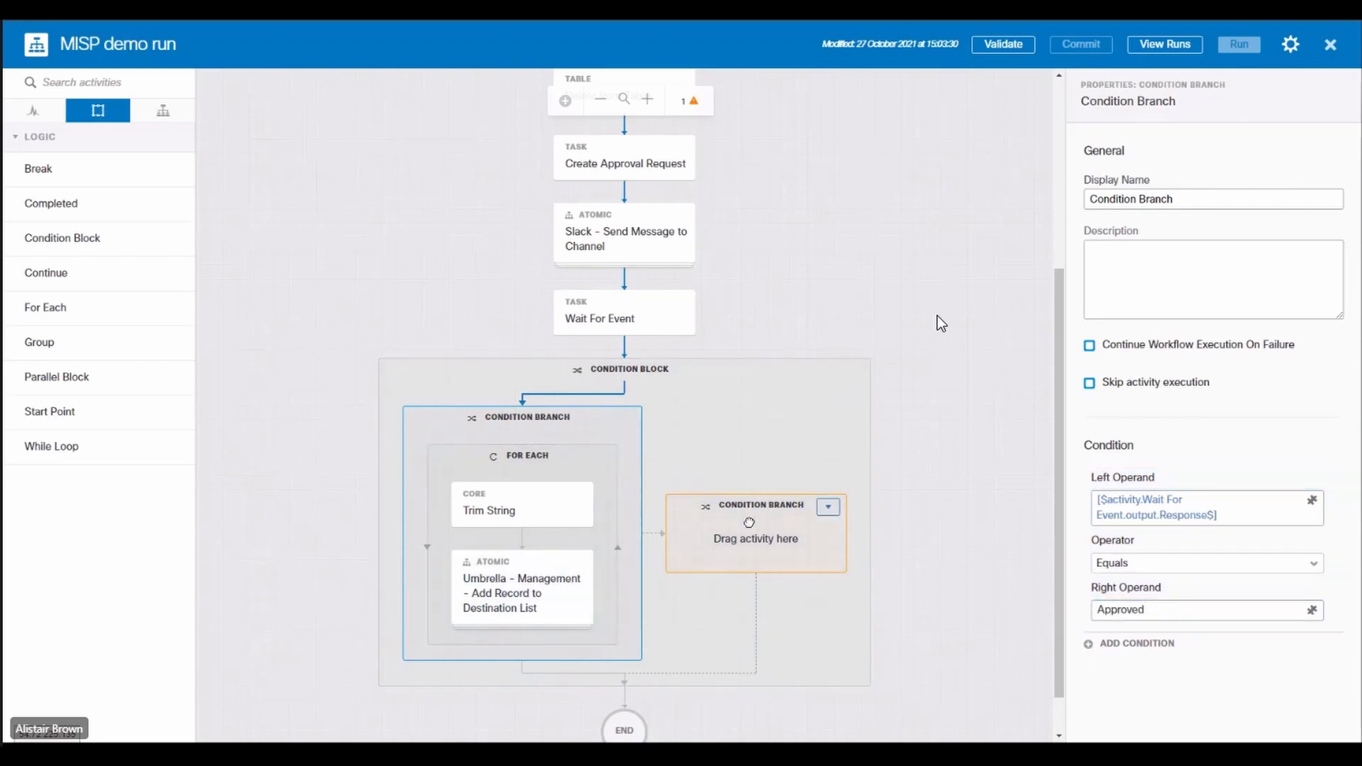
pyautogui.click(1313, 500)
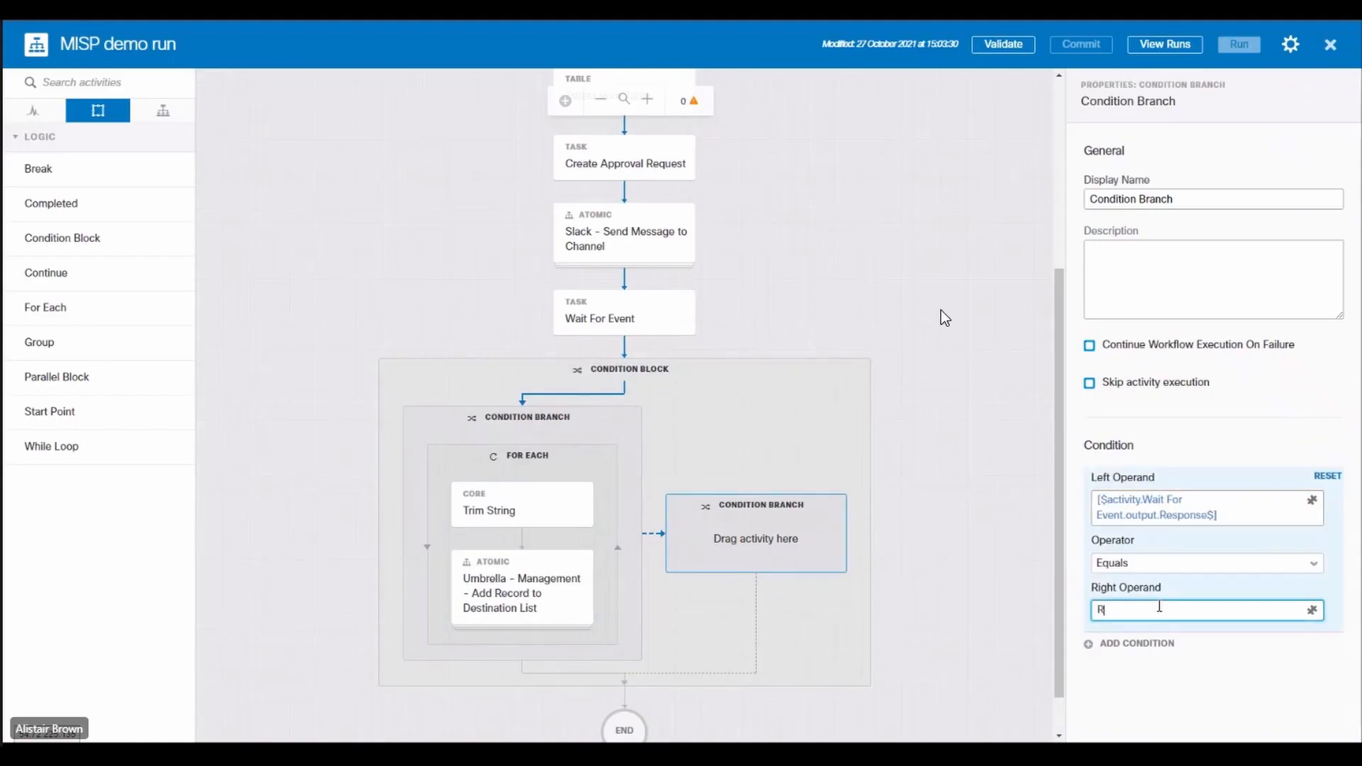
pyautogui.write('ejected')
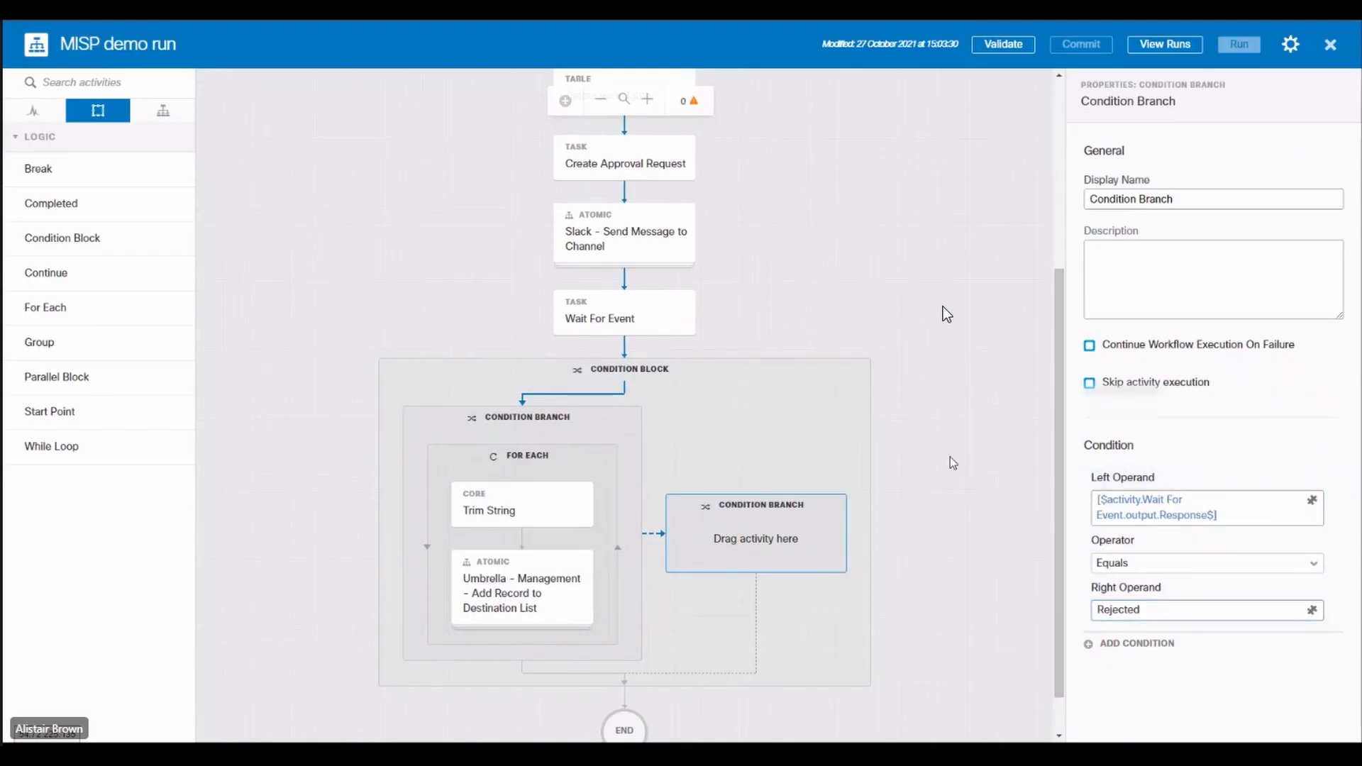
pyautogui.click(943, 306)
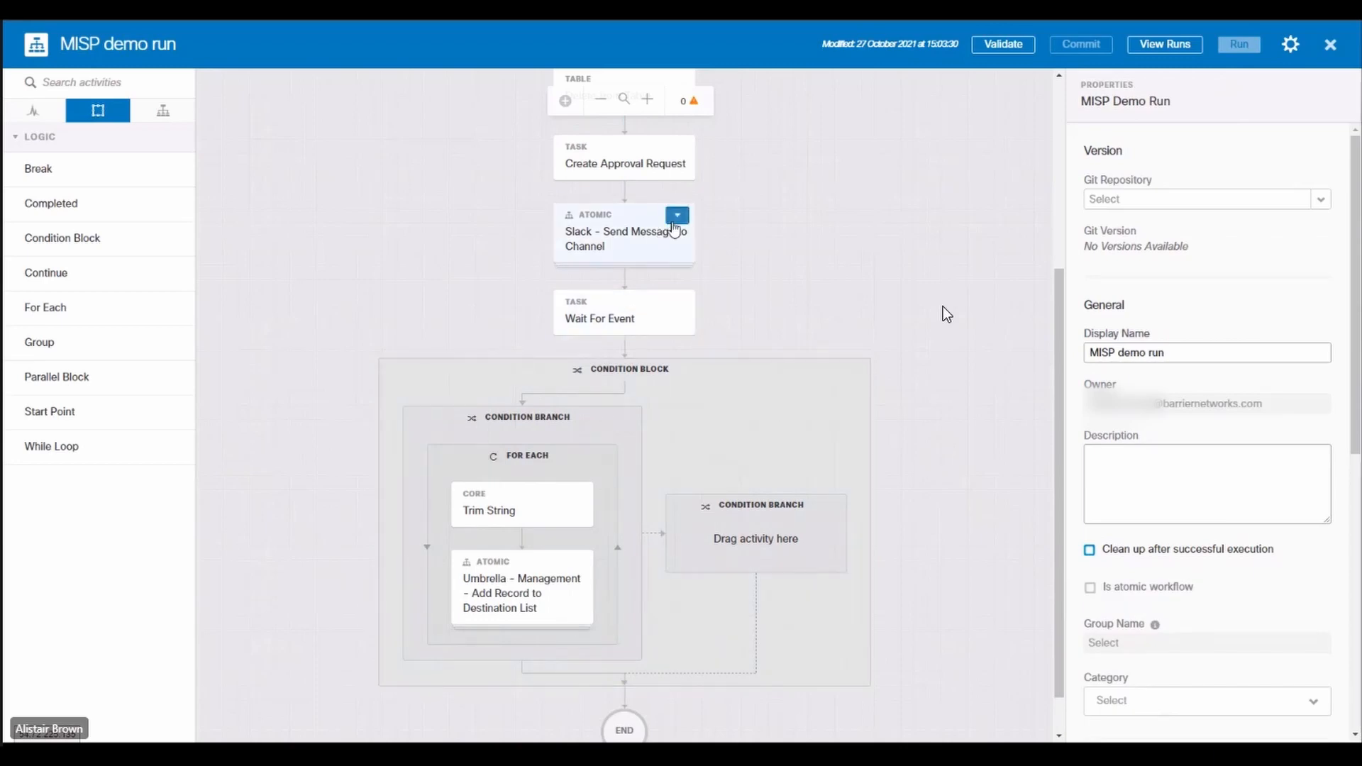
# Step: Duplicate the Slack - Send Message to Channel activity and place the copy below the For Each loop in the first condition branch
pyautogui.click(676, 217)
pyautogui.click(687, 217)
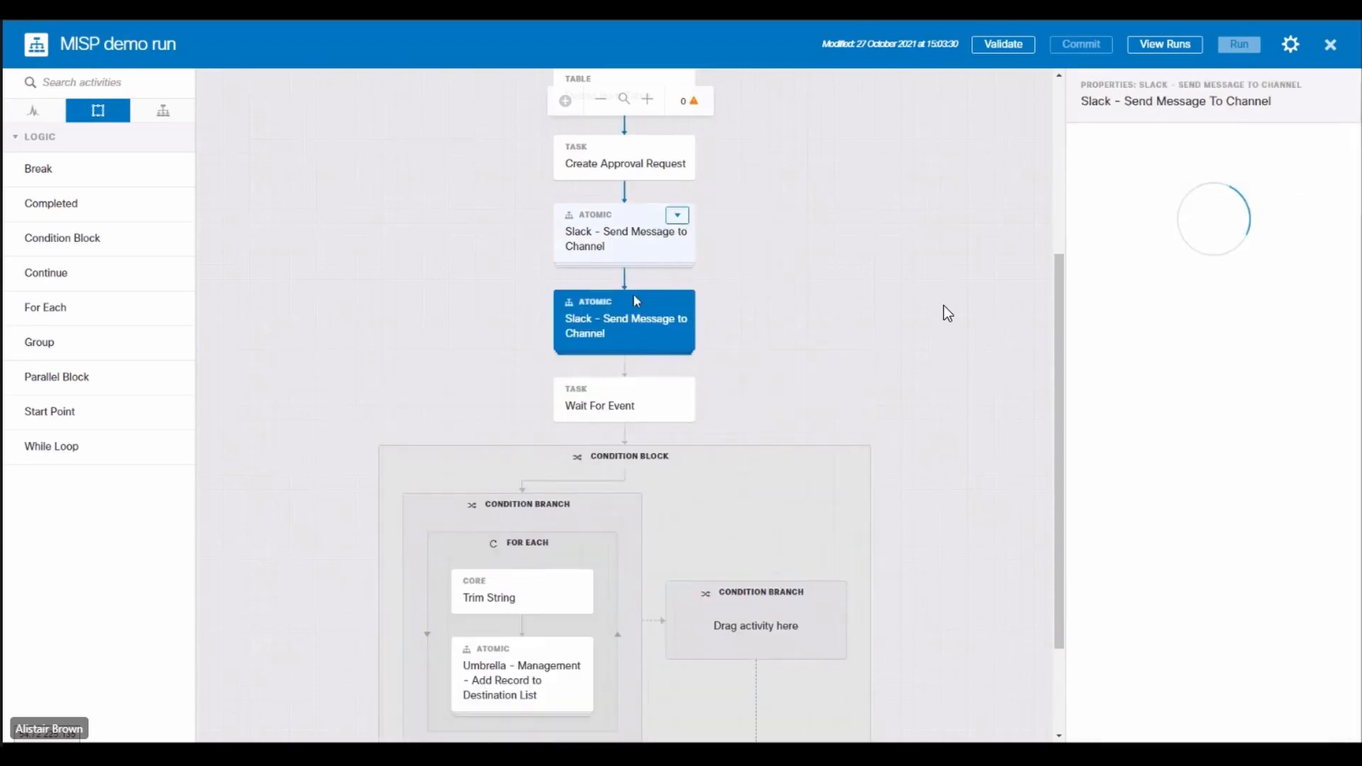
pyautogui.moveTo(578, 324); pyautogui.dragTo(466, 738)
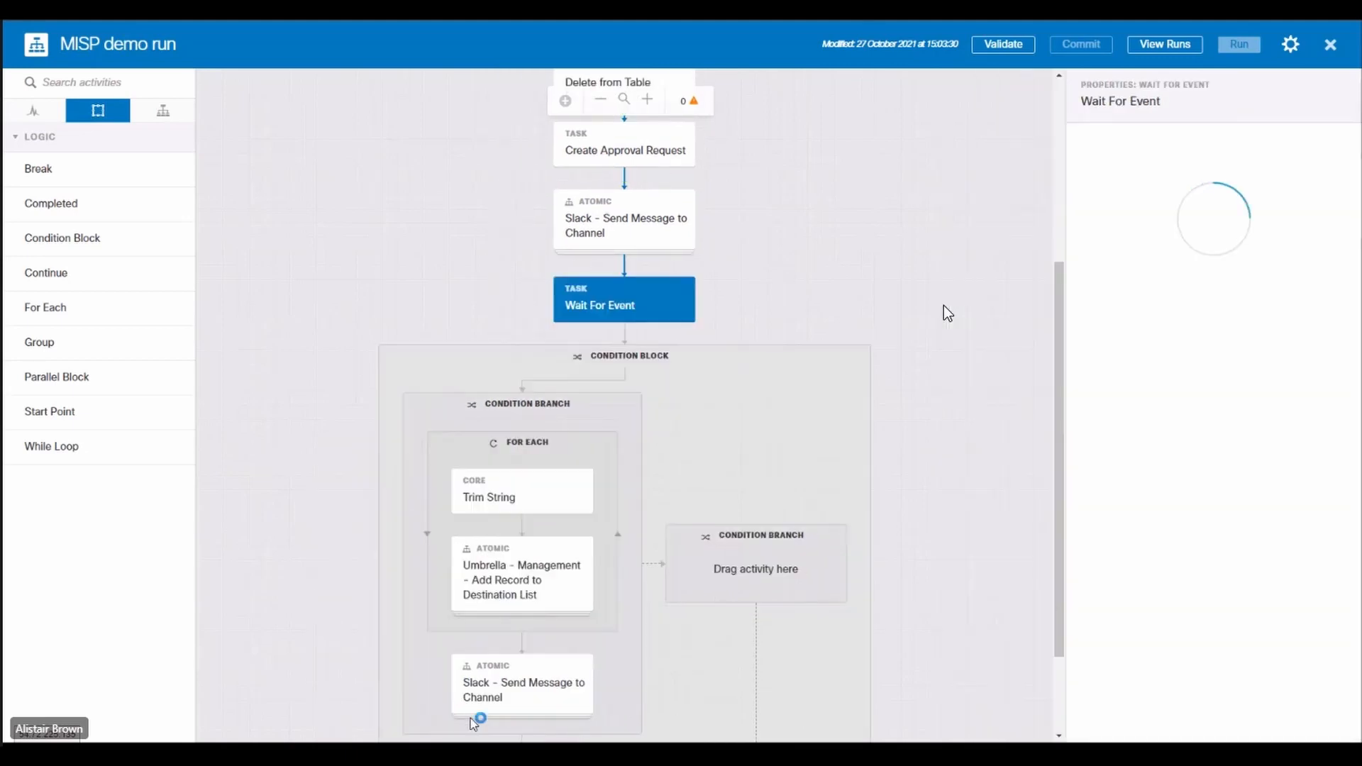
# Step: Duplicate the Slack - Send Message to Channel activity and place the copy in the empty Rejected condition branch
pyautogui.click(615, 211)
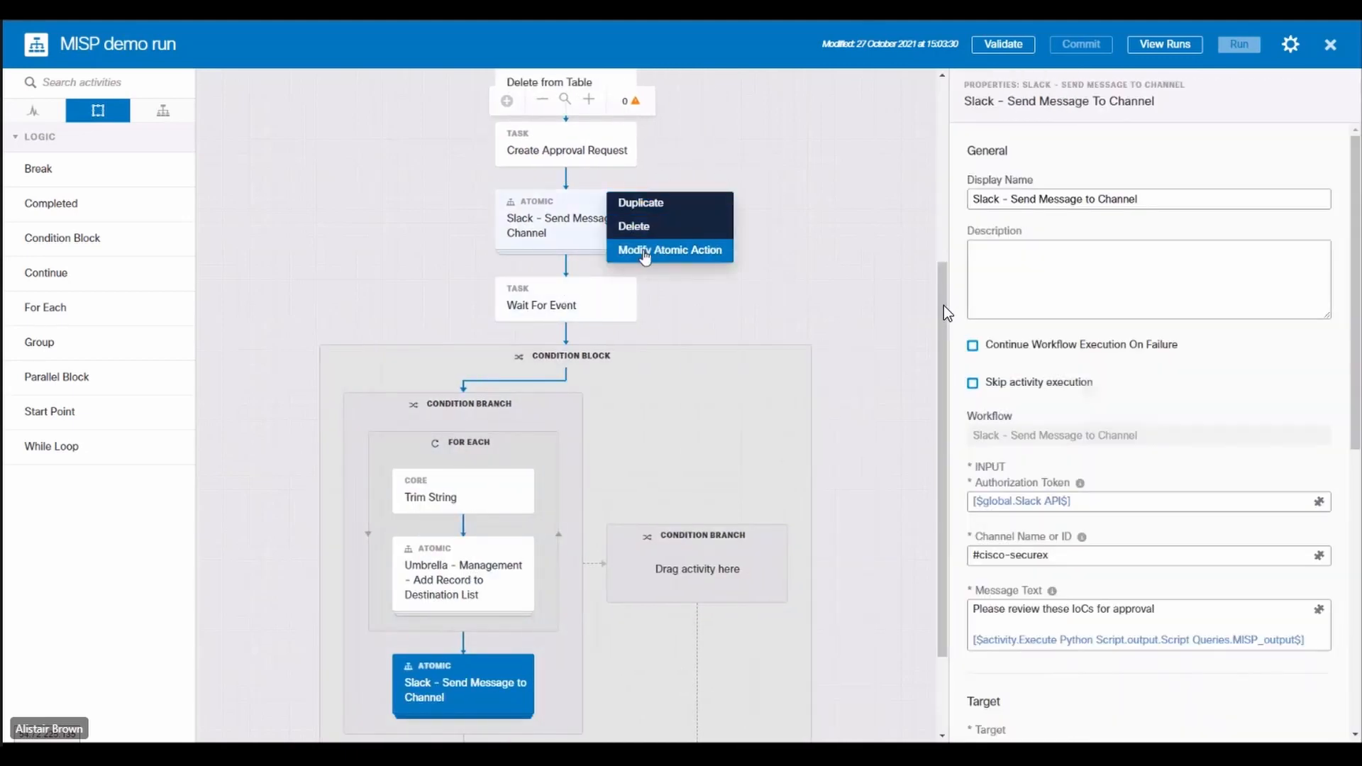
pyautogui.click(640, 202)
pyautogui.moveTo(567, 312); pyautogui.dragTo(716, 684)
pyautogui.click(723, 592)
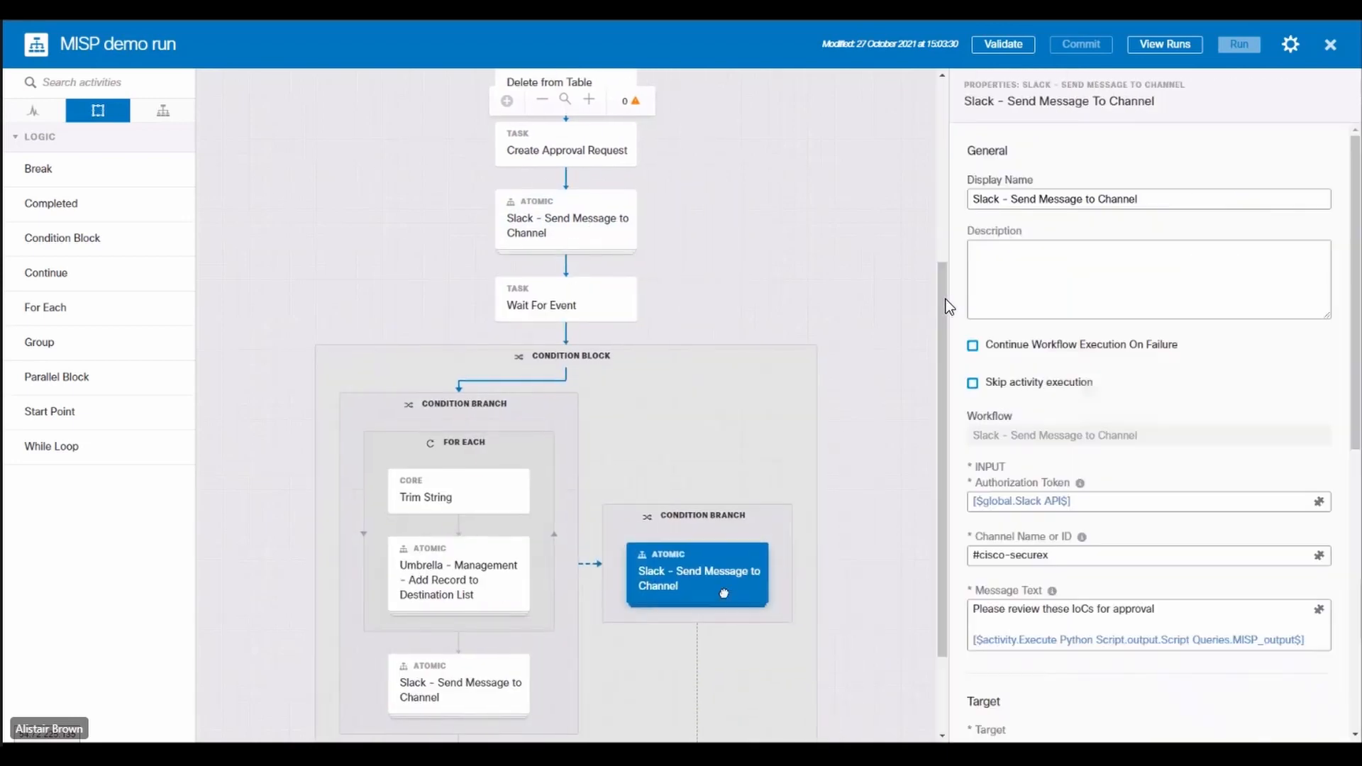
# Step: Replace the message text of the Slack activity in the Rejected branch with "IoCs rejected"
pyautogui.scroll(-3, 723, 592)
pyautogui.moveTo(1306, 643); pyautogui.dragTo(1124, 616)
pyautogui.write('IoCs re')
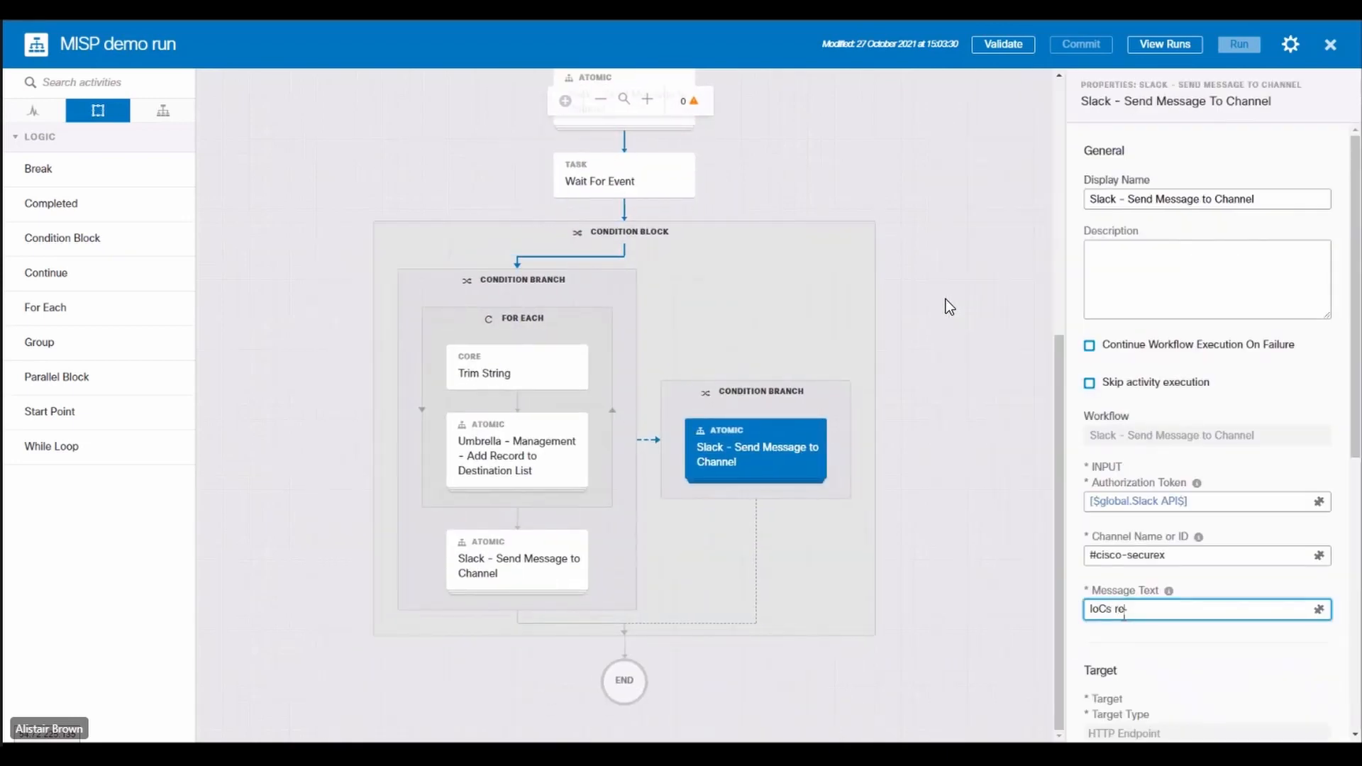
pyautogui.write('jected')
# Step: Replace the message text of the Slack activity below the For Each loop with "Added successfully"
pyautogui.click(517, 561)
pyautogui.moveTo(1305, 640); pyautogui.dragTo(978, 616)
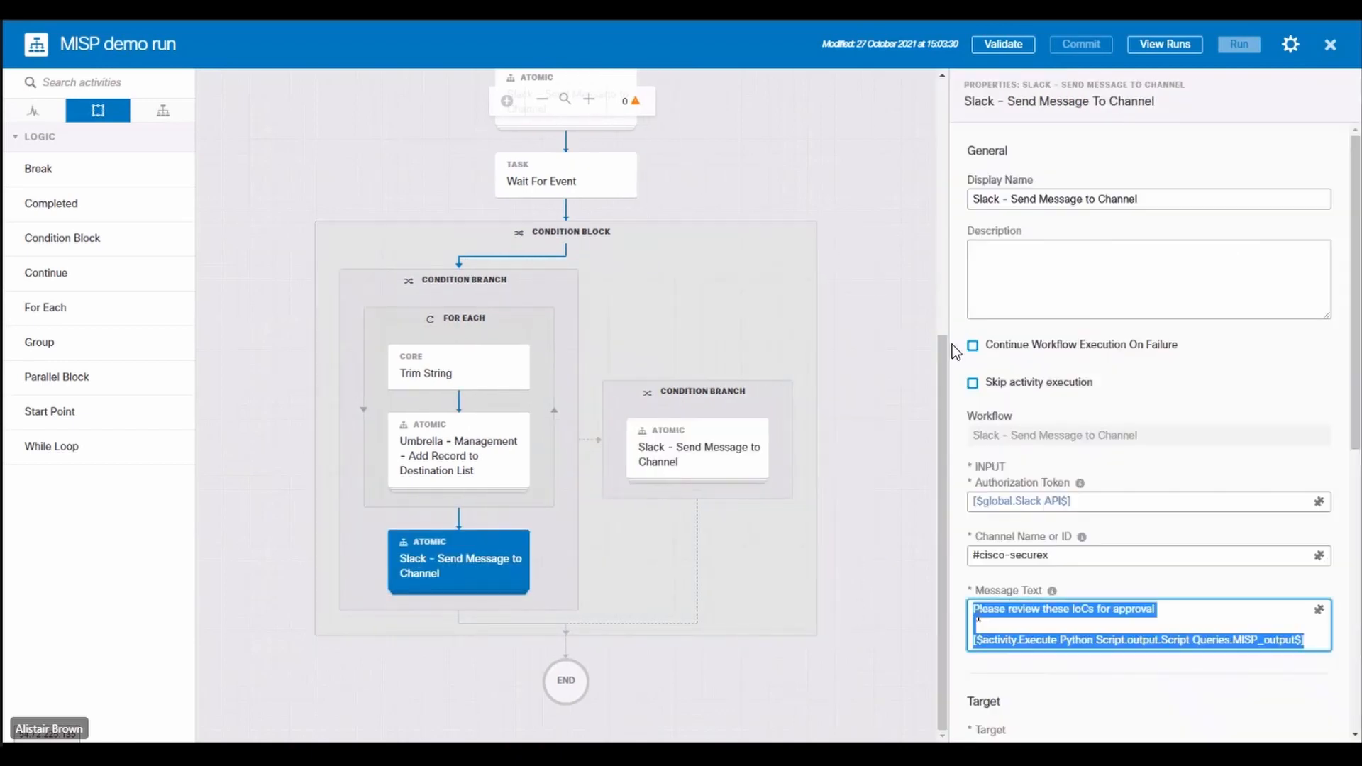
pyautogui.write('Added successfully')
# Step: Validate the MISP demo run workflow and run it
pyautogui.click(1003, 44)
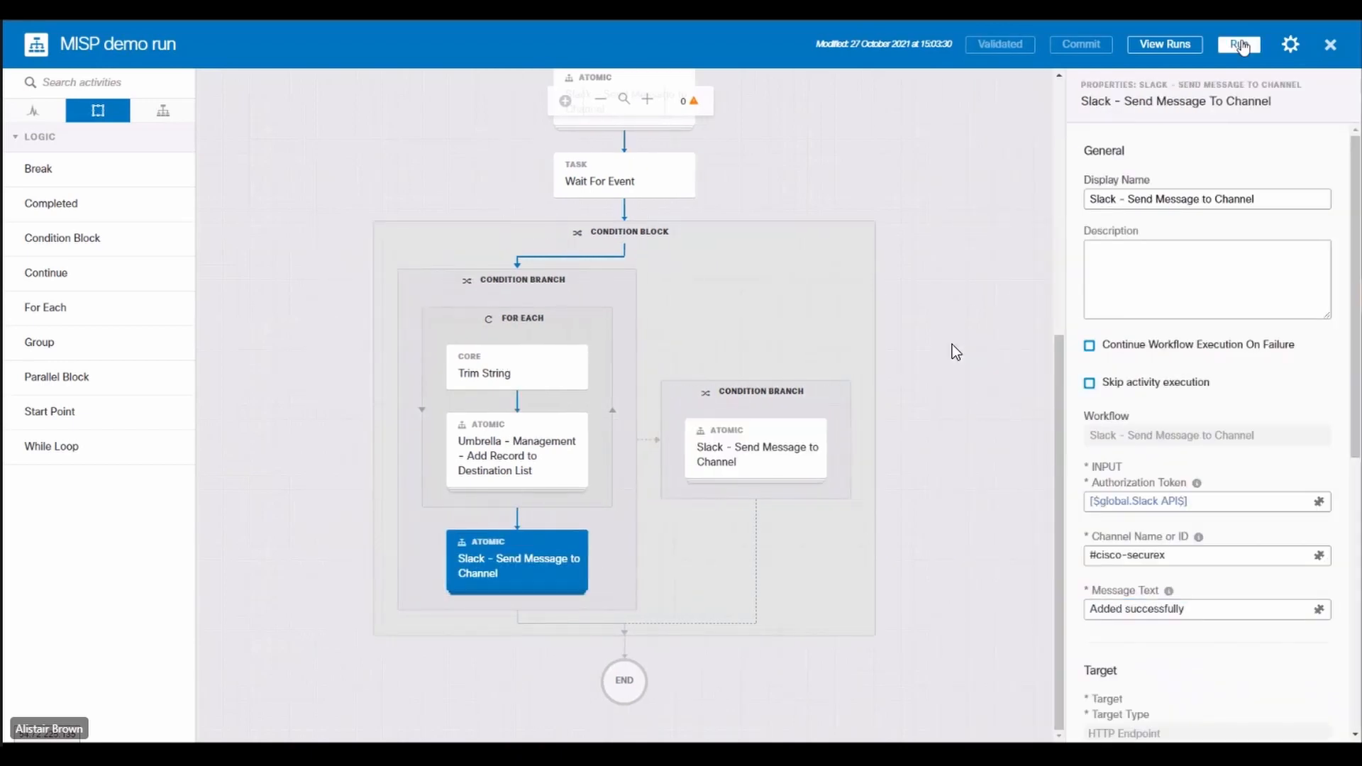
pyautogui.click(1240, 45)
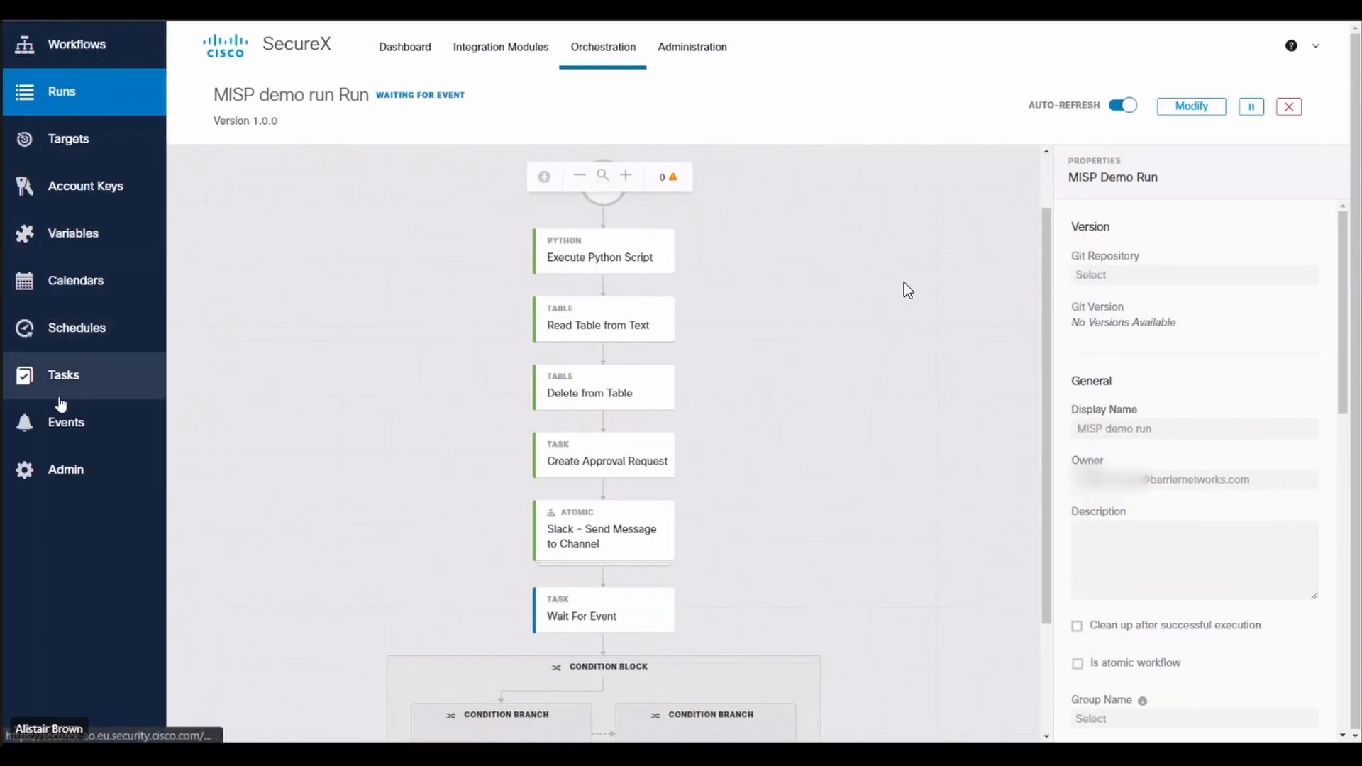
# Step: Open the newest Create Approval Request task and choose Approve as its response
pyautogui.click(59, 395)
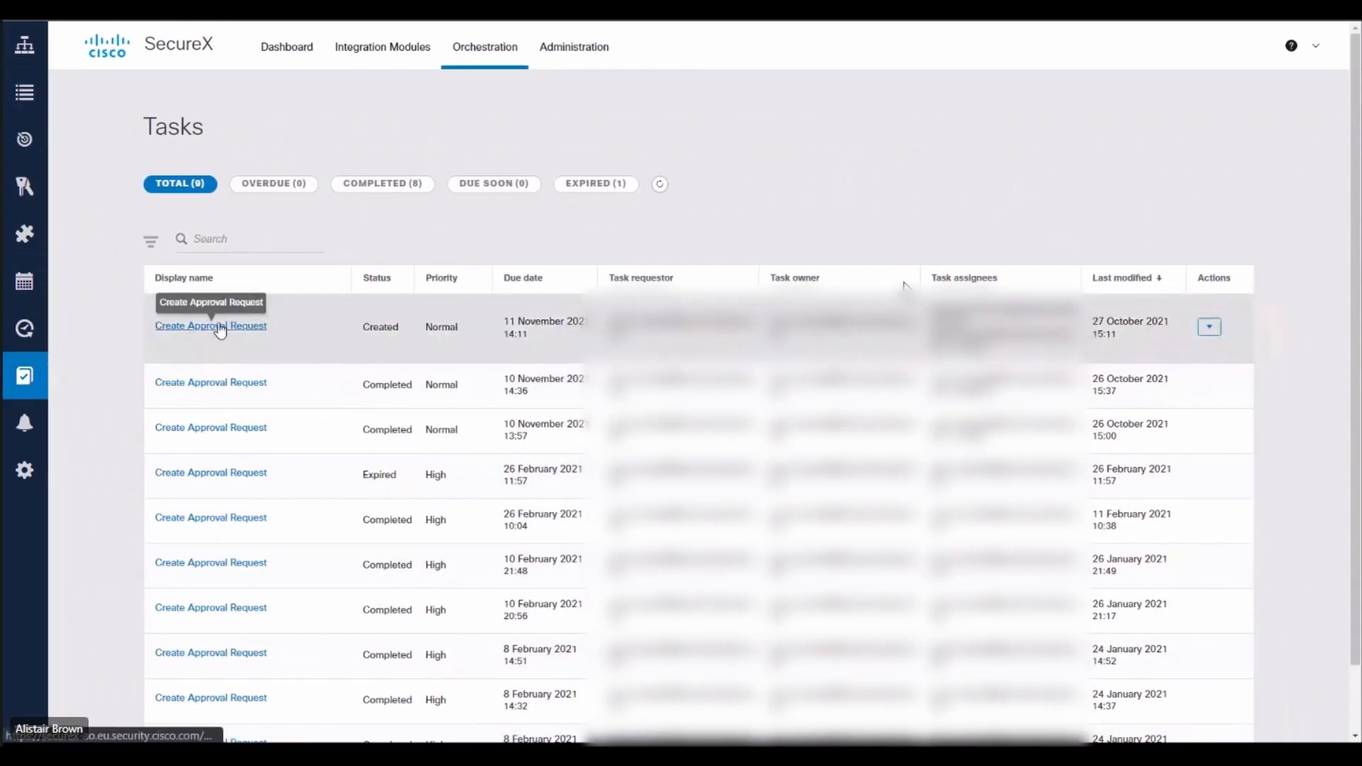
pyautogui.click(219, 326)
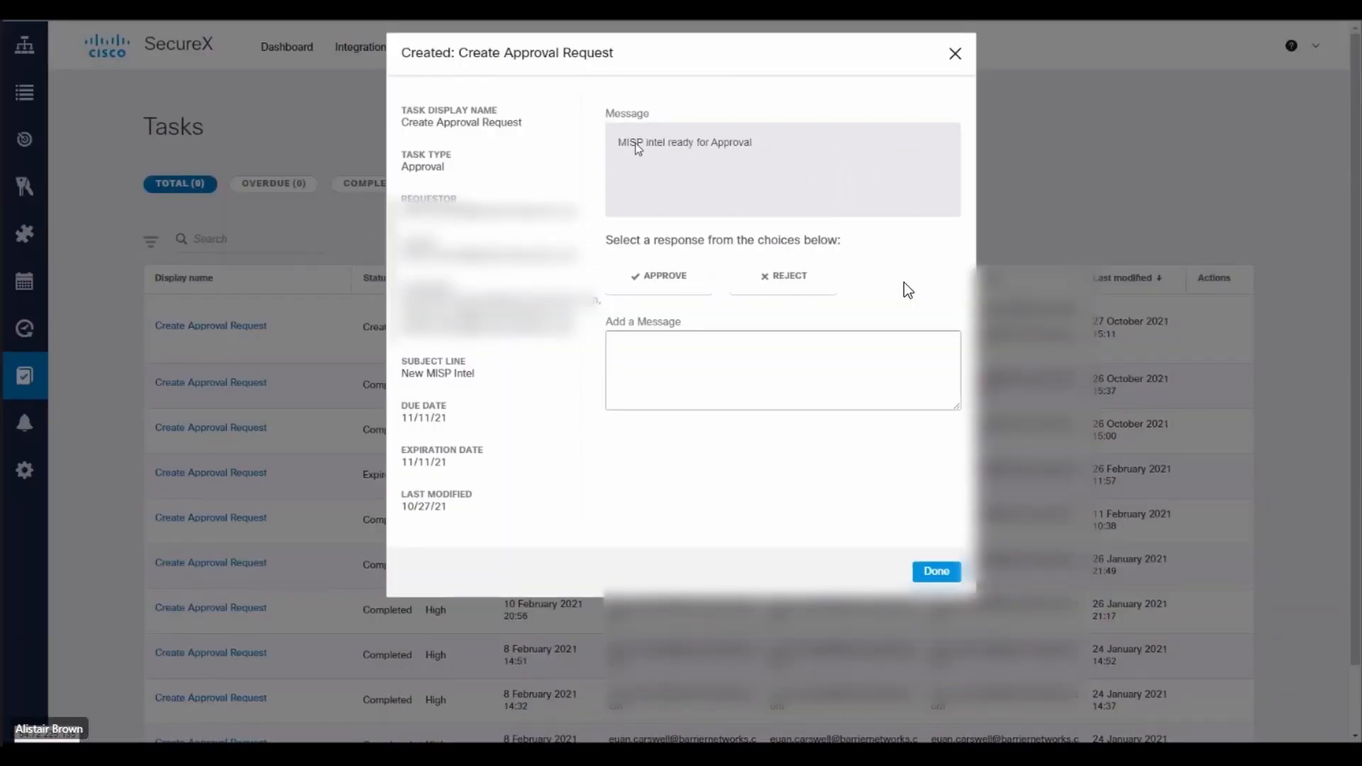
pyautogui.moveTo(636, 142); pyautogui.dragTo(748, 141)
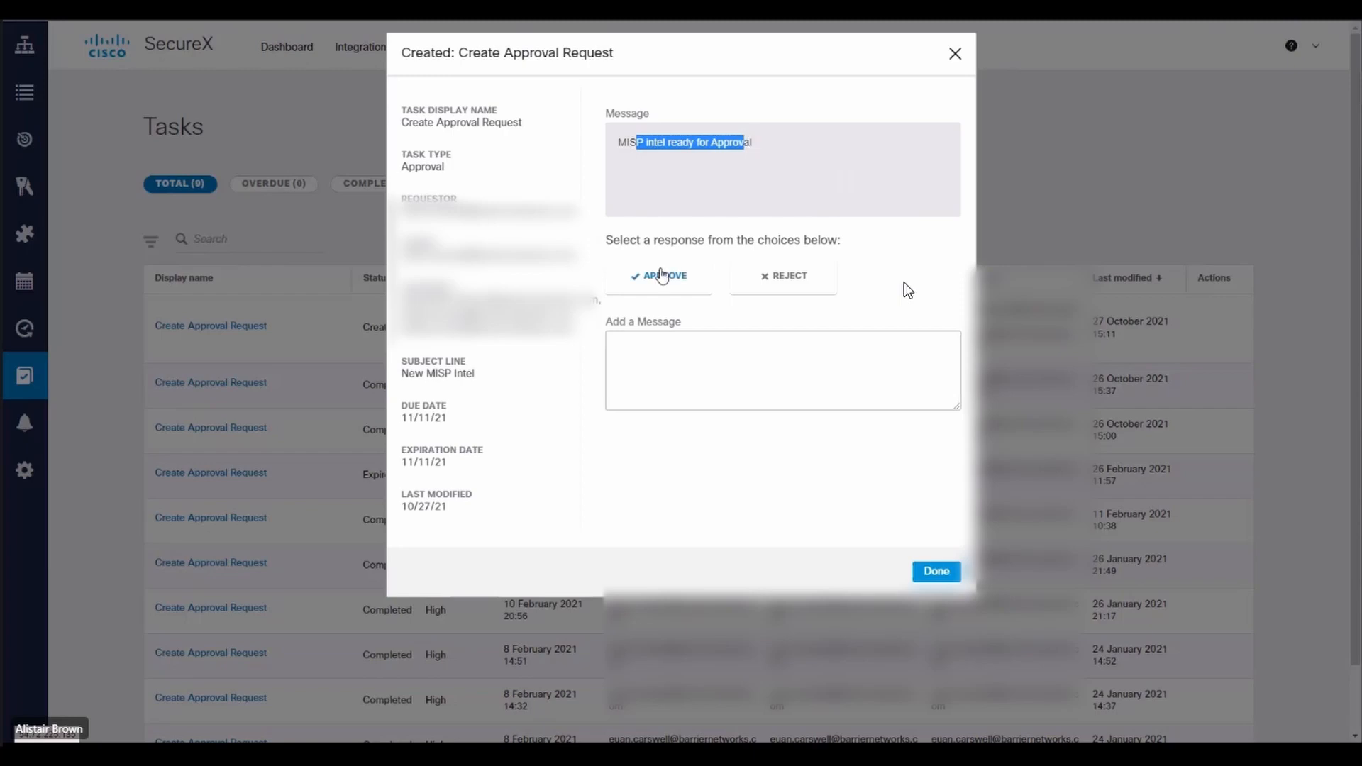
pyautogui.click(660, 278)
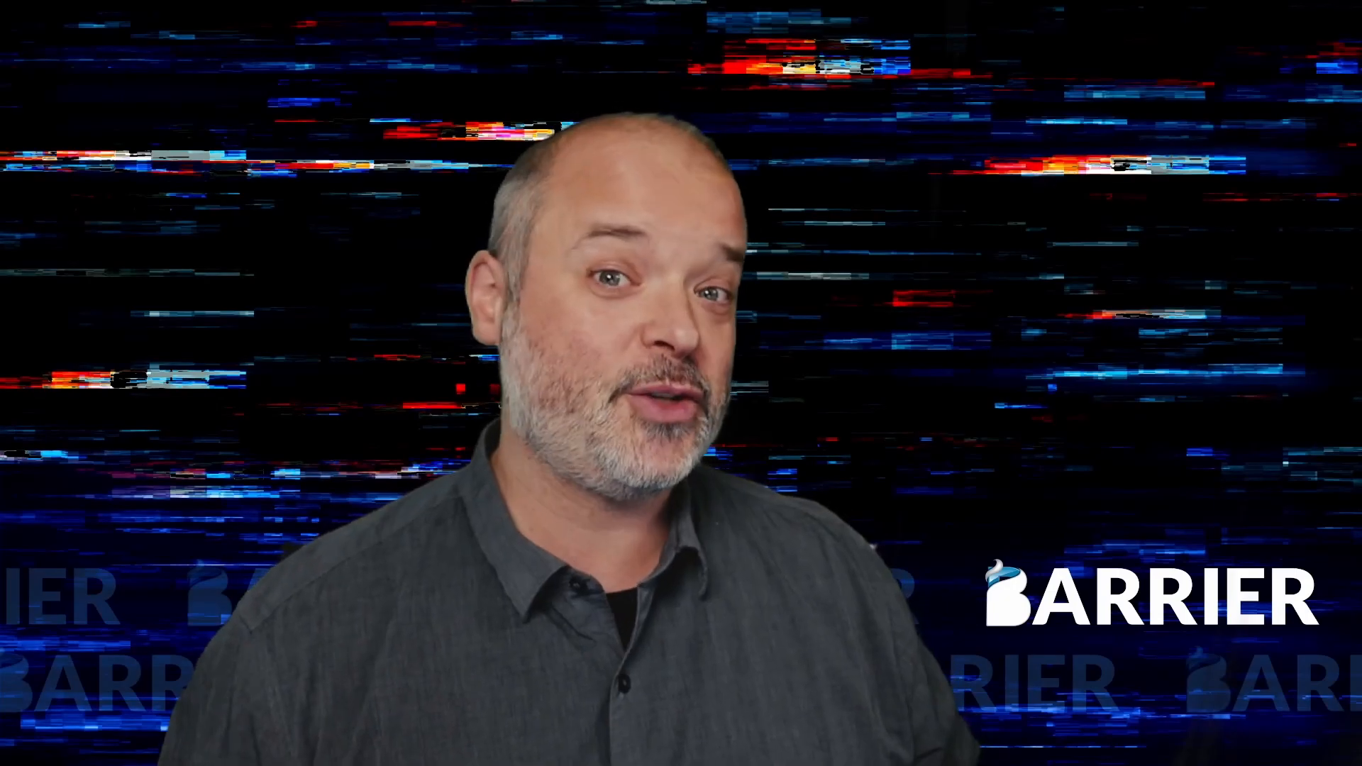